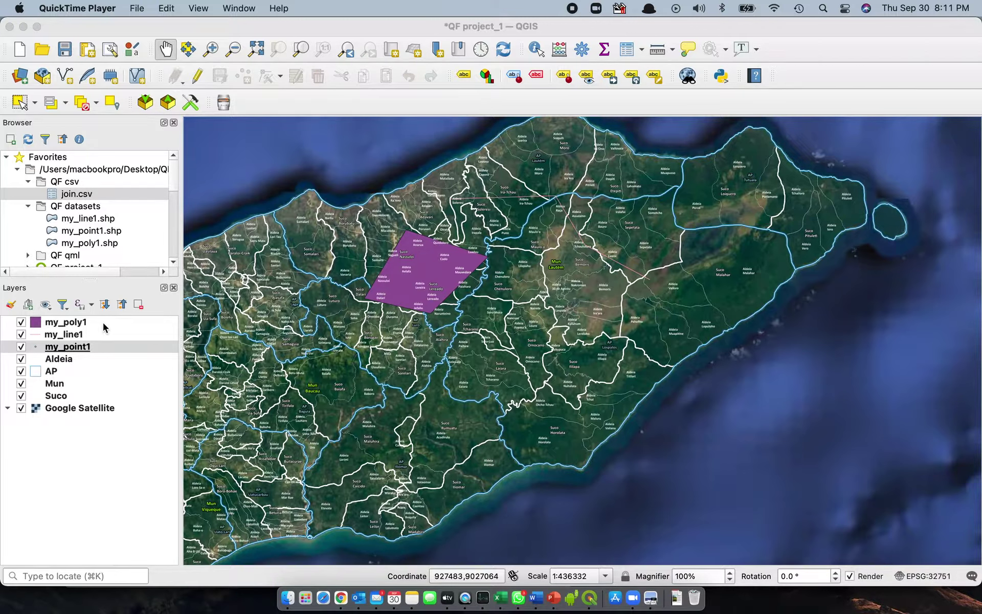
# Step: Check my_poly1's empty layer notes and its attribute table in QGIS
pyautogui.click(105, 323)
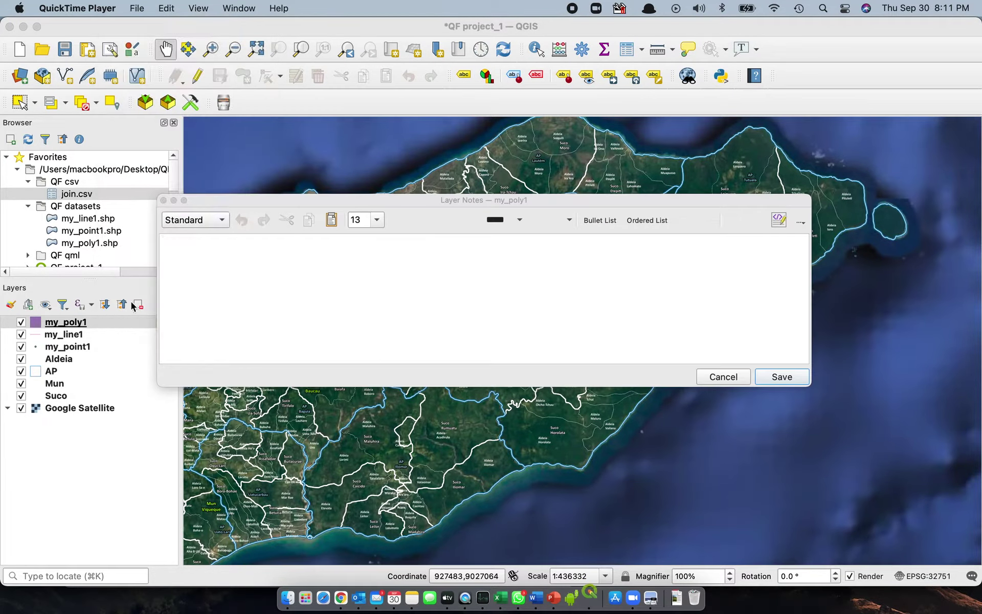
pyautogui.click(163, 201)
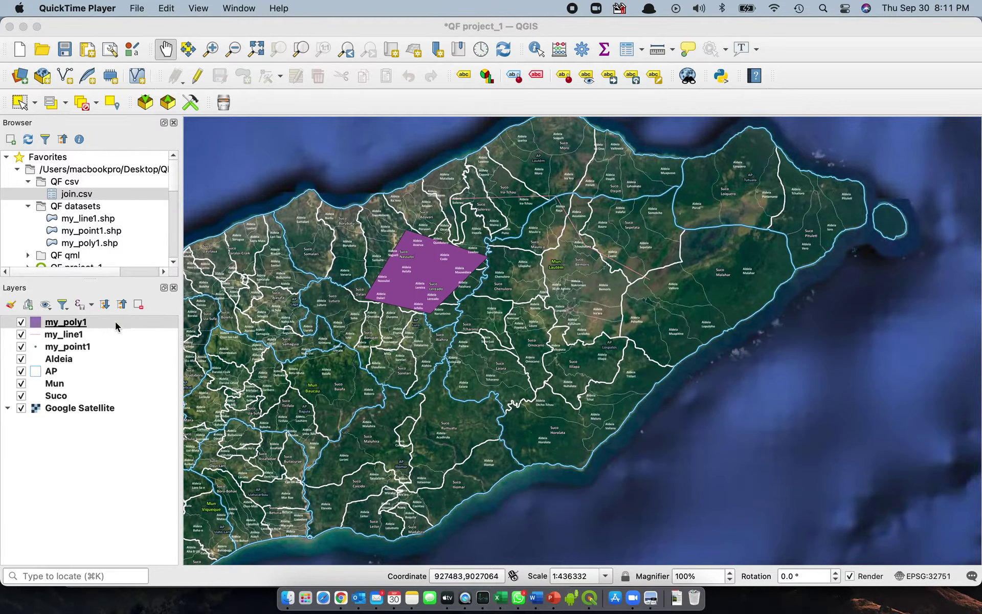
pyautogui.rightClick(115, 321)
pyautogui.click(168, 192)
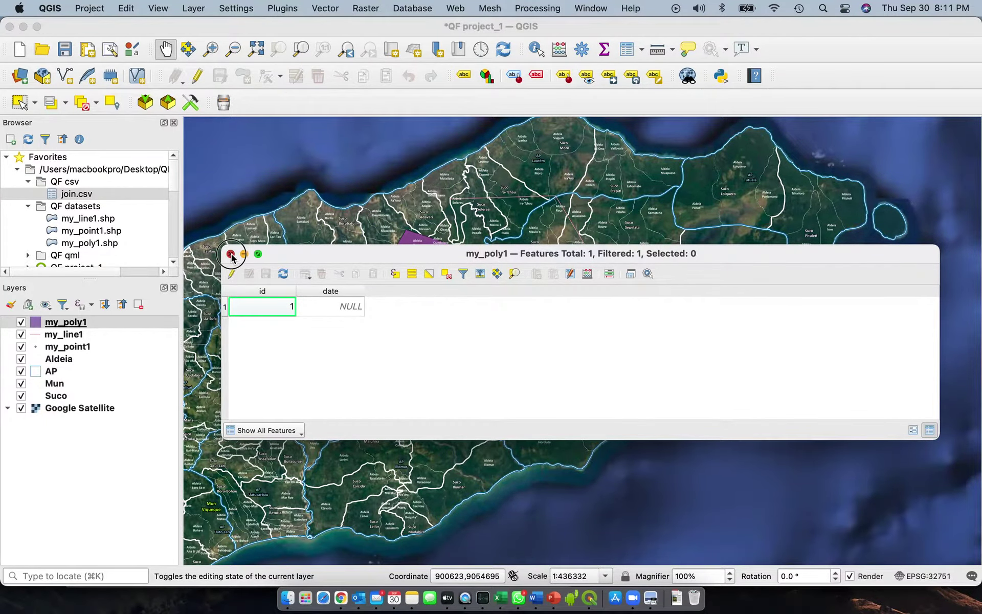
pyautogui.click(230, 254)
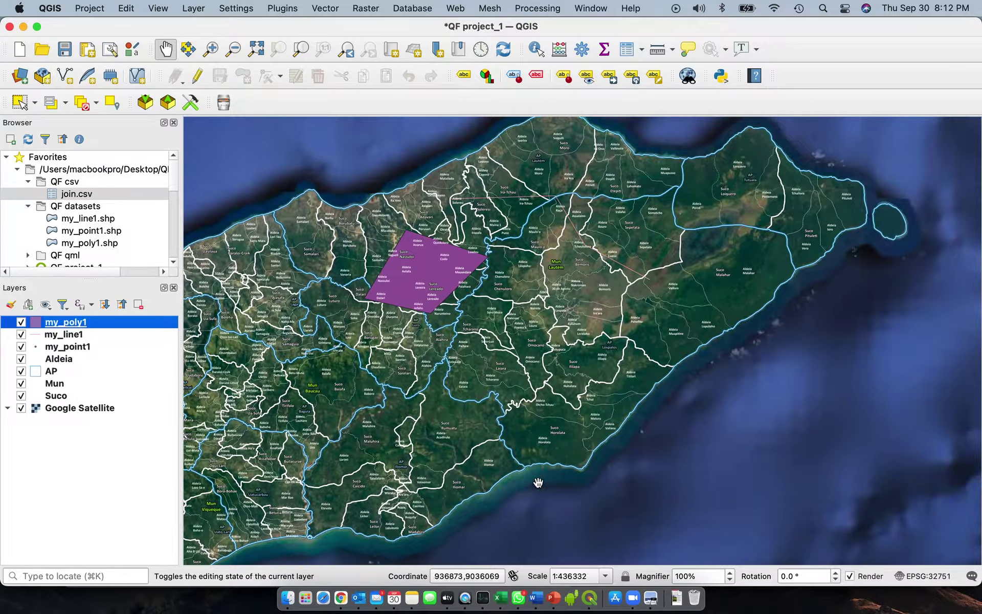
# Step: Switch to Excel and bring up the join workbook, selecting cell G10
pyautogui.click(504, 589)
pyautogui.click(296, 301)
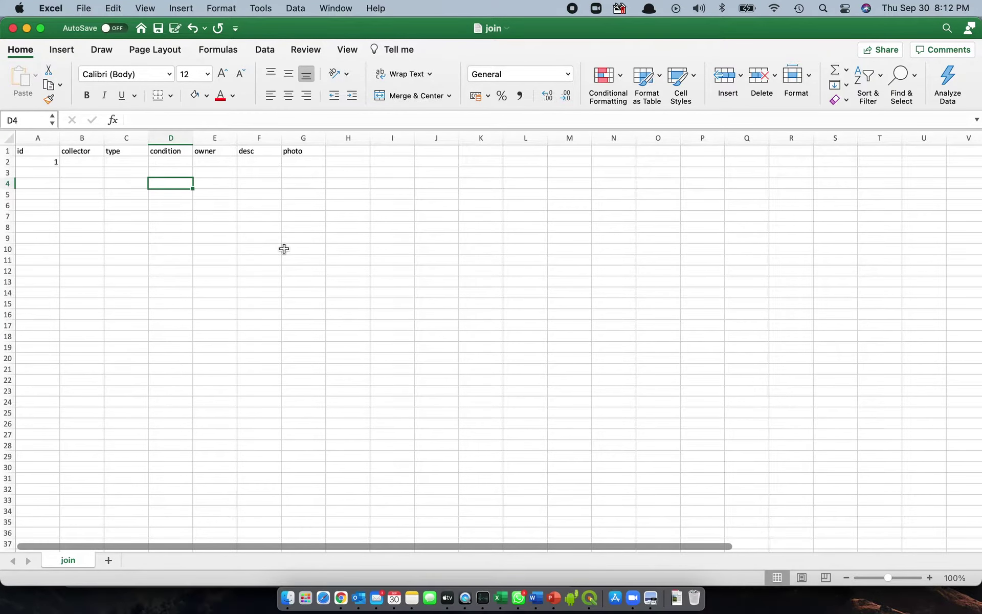
pyautogui.click(284, 248)
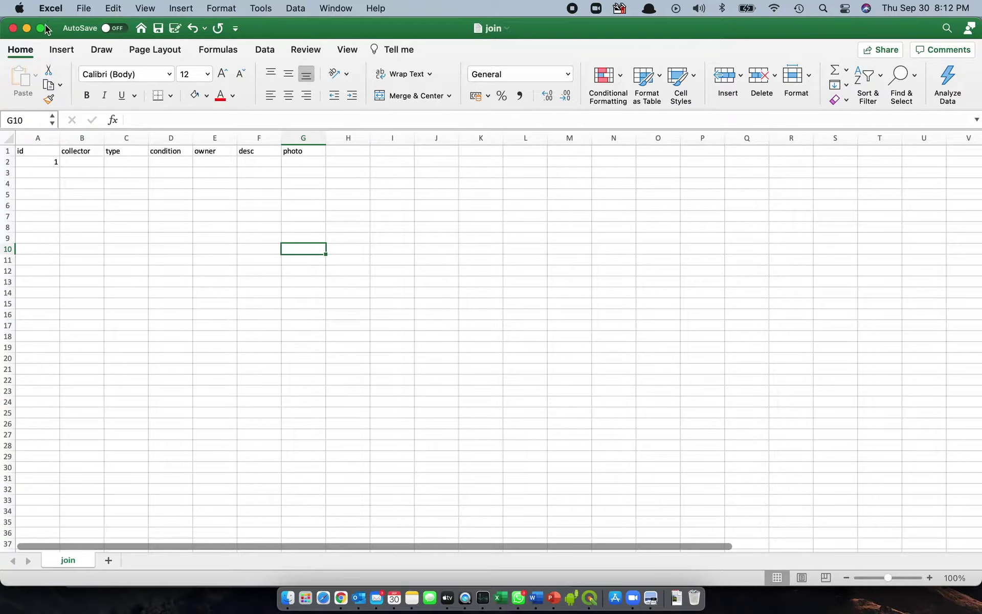
# Step: Save the sheet as CSV UTF-8 join.csv in Desktop > QF Project Files > QF csv, replacing the existing file
pyautogui.click(82, 9)
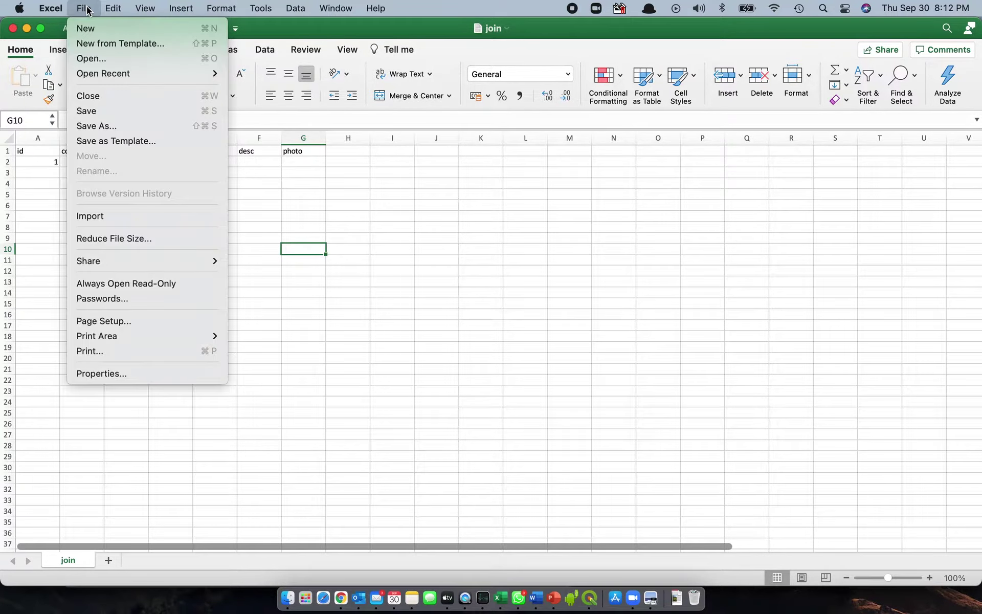
pyautogui.click(118, 128)
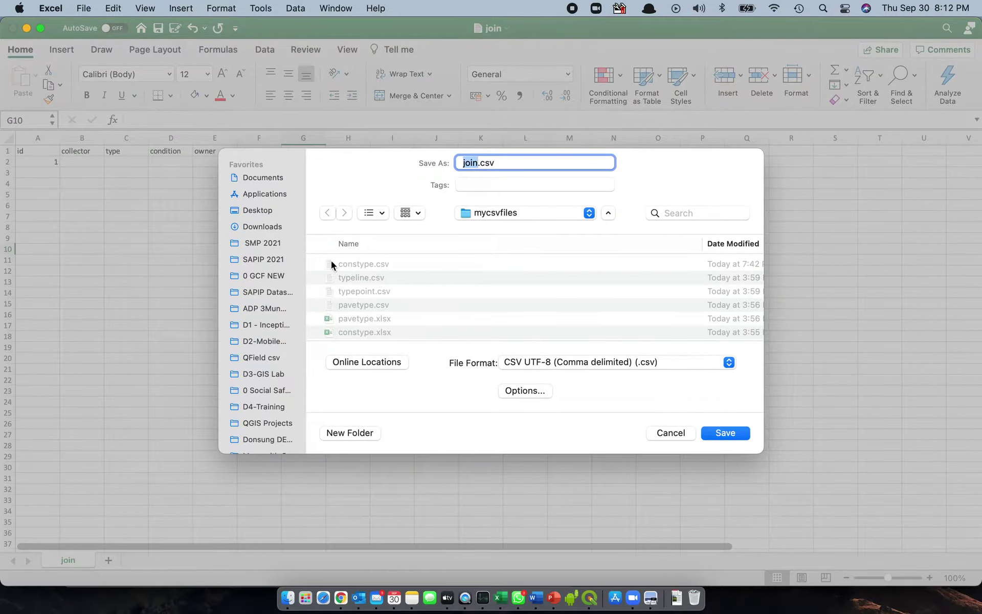
pyautogui.click(257, 210)
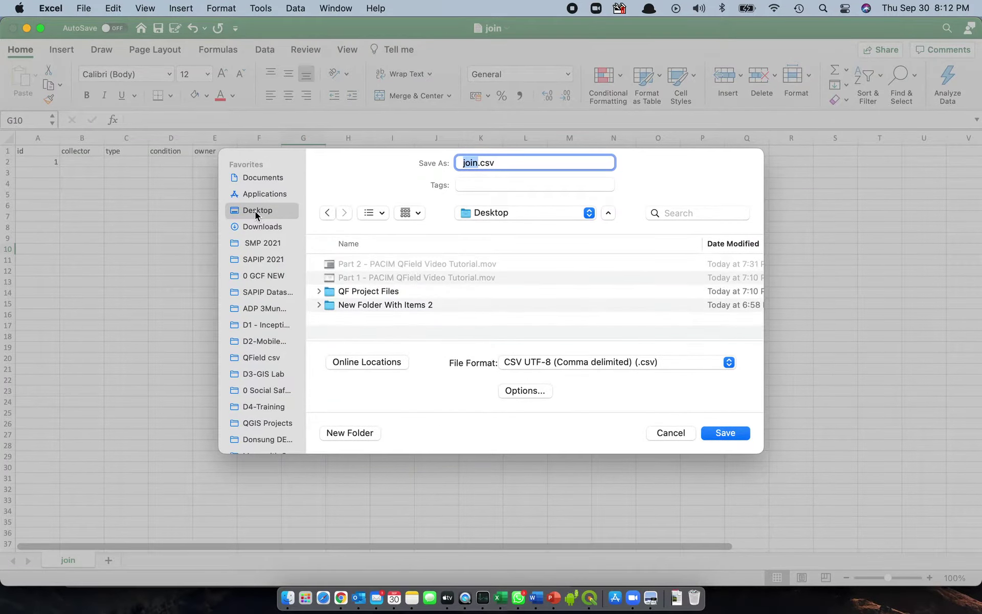
pyautogui.doubleClick(372, 294)
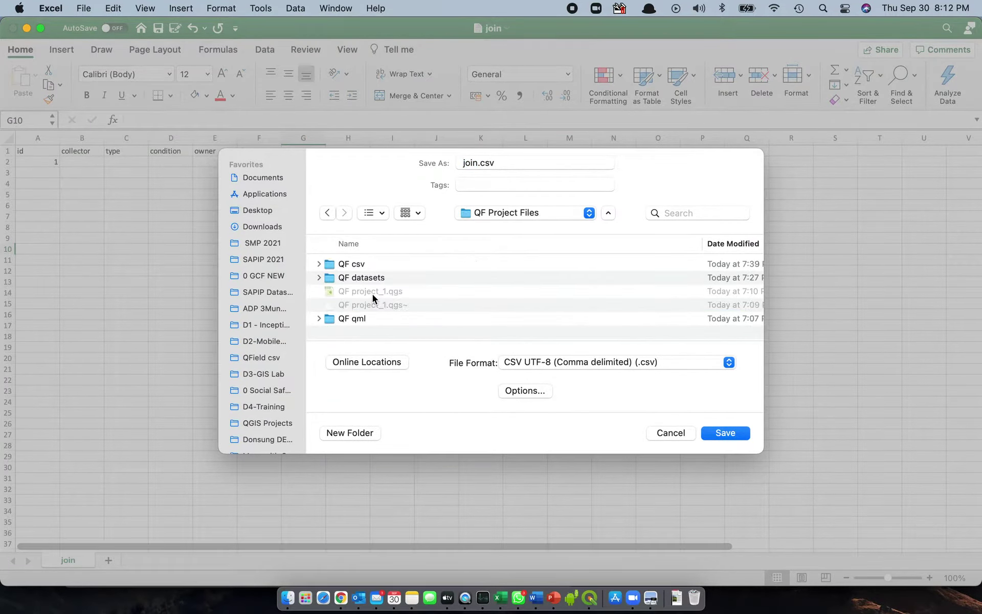
pyautogui.doubleClick(348, 265)
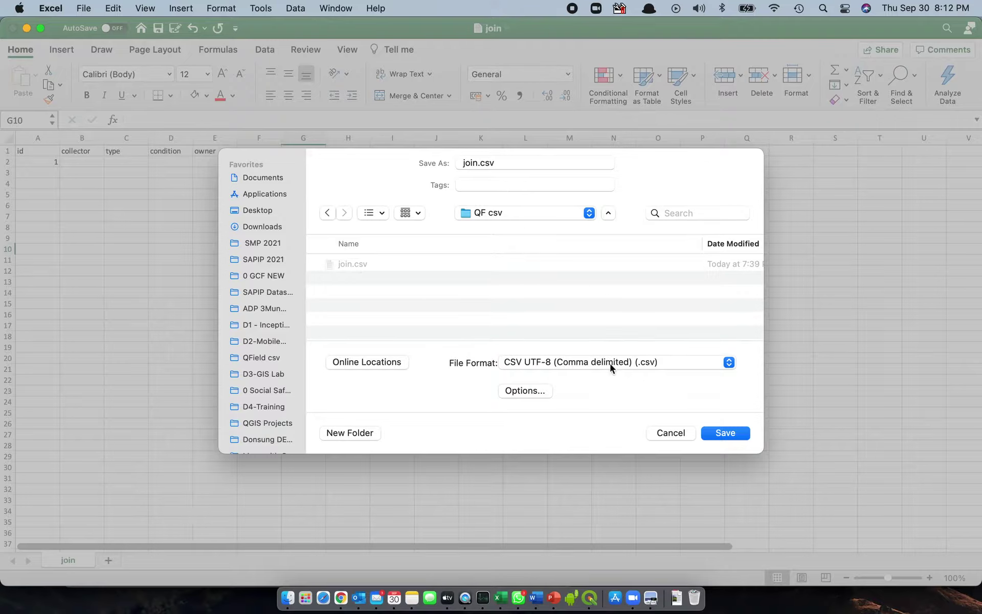
pyautogui.click(730, 434)
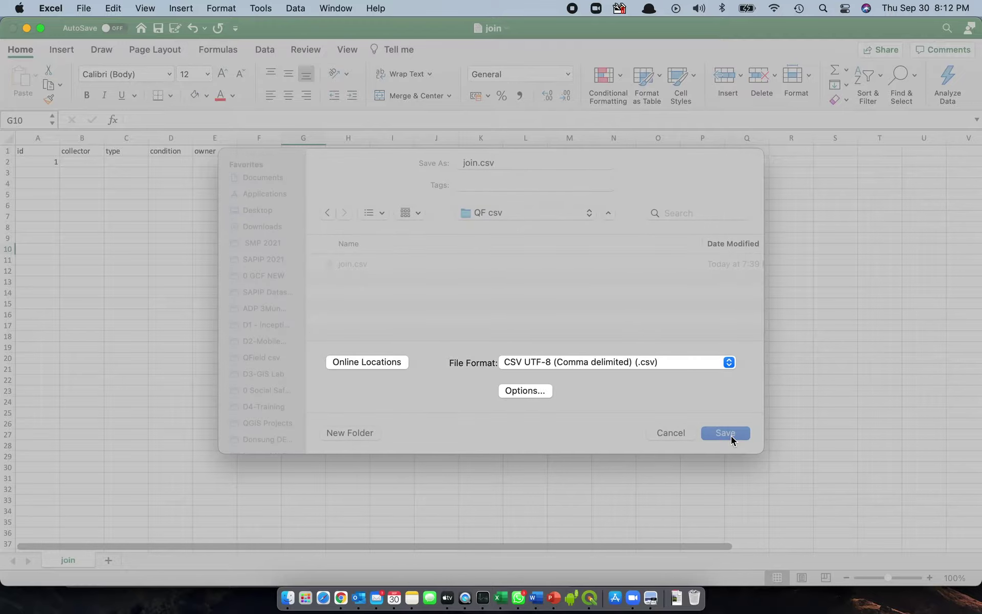
pyautogui.click(530, 369)
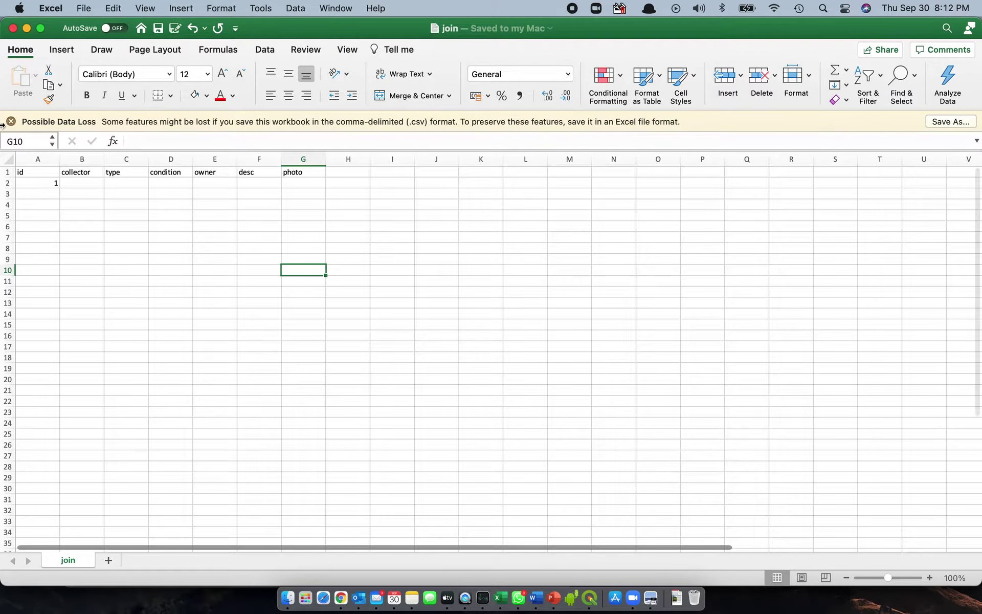
# Step: Dismiss the data-loss warning and shorten the D1 header from 'condition' to 'cond'
pyautogui.click(11, 122)
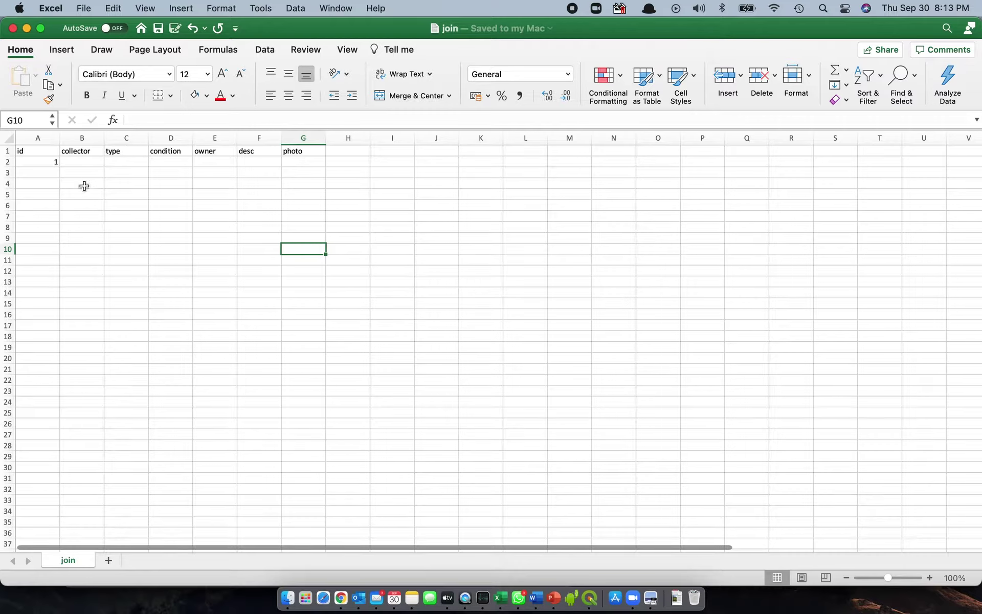
pyautogui.click(86, 153)
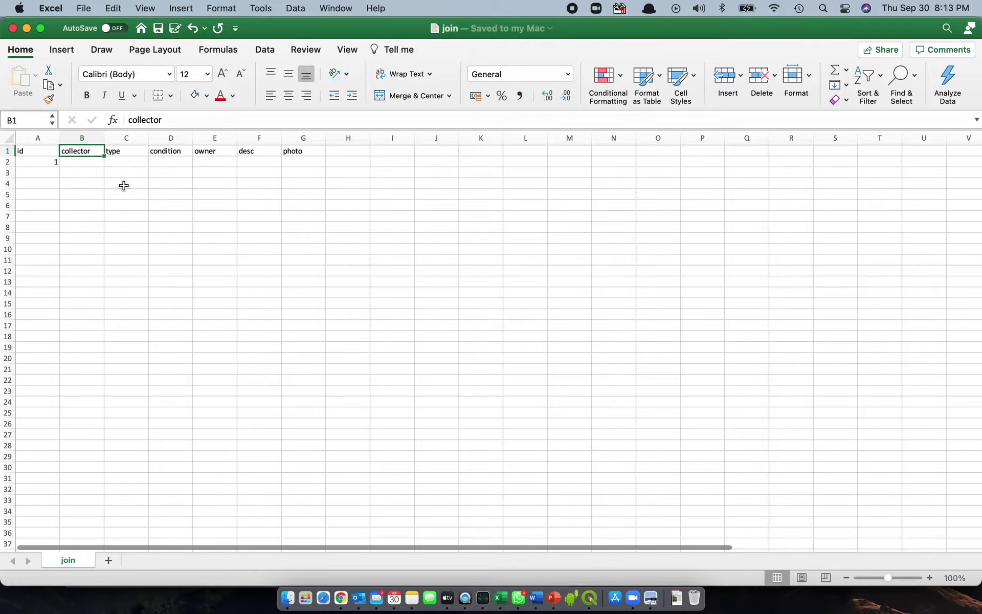
pyautogui.click(130, 151)
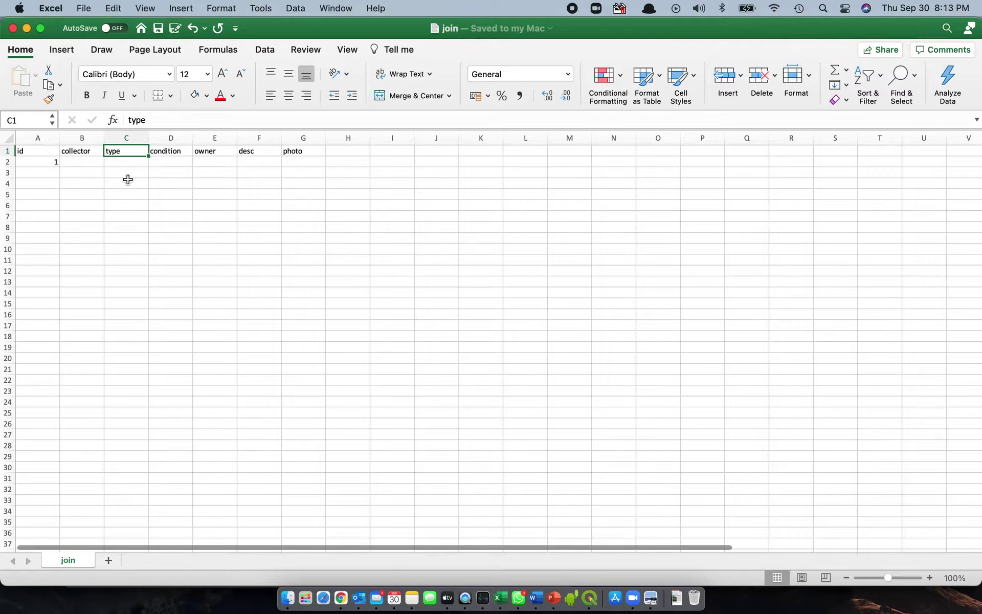
pyautogui.click(170, 152)
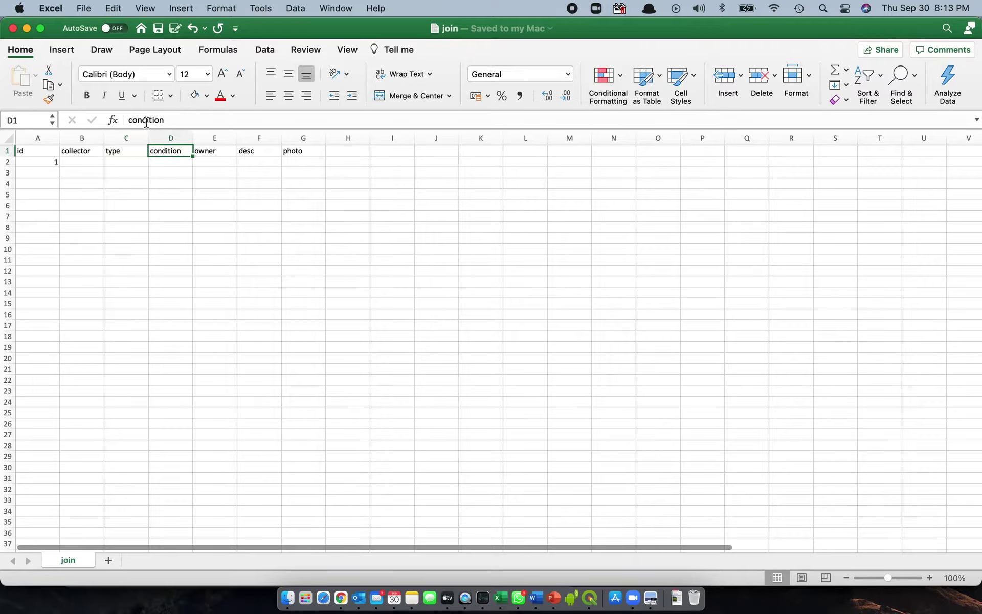
pyautogui.moveTo(147, 120); pyautogui.dragTo(194, 121)
pyautogui.press('BackSpace')
pyautogui.press('BackSpace')
pyautogui.write('d')
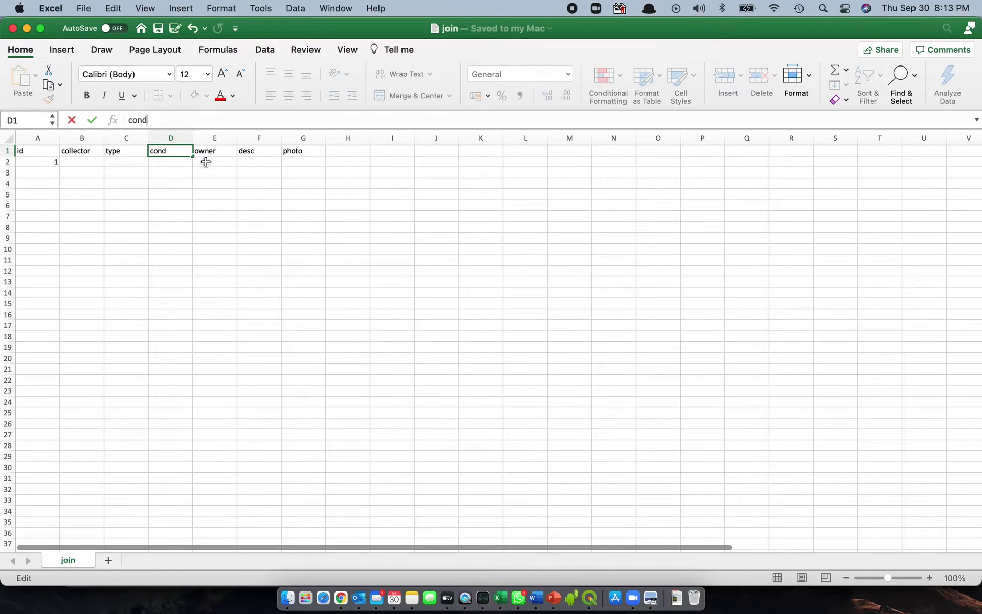
pyautogui.click(230, 185)
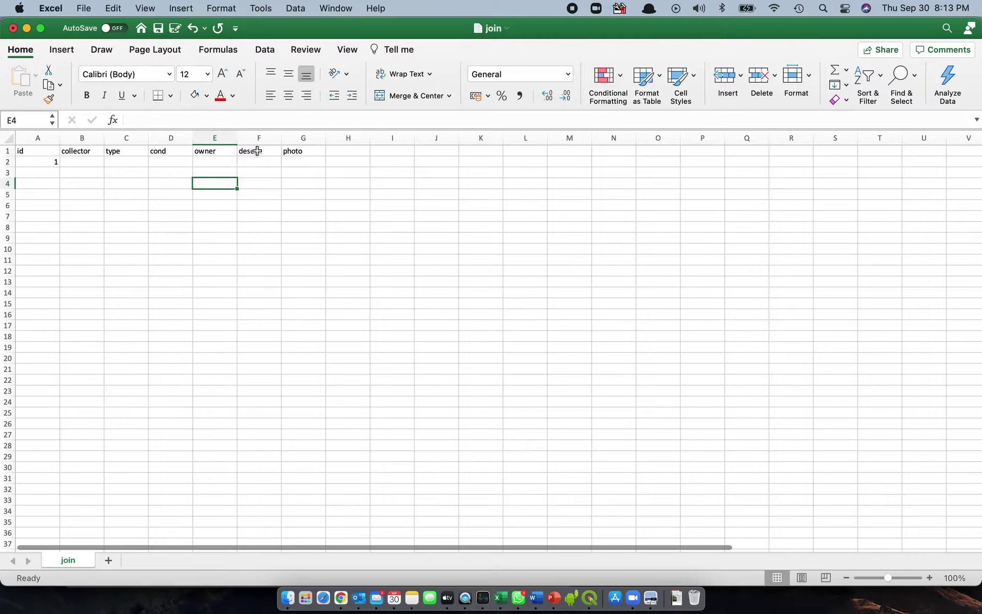
# Step: Save the join CSV again and close the data-loss warning bar
pyautogui.click(303, 152)
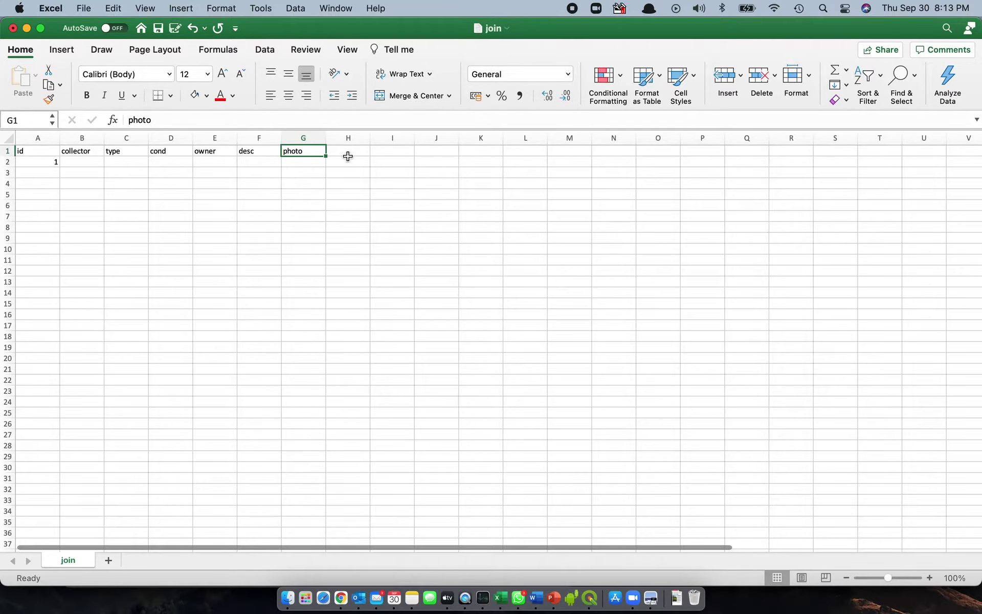
pyautogui.click(158, 29)
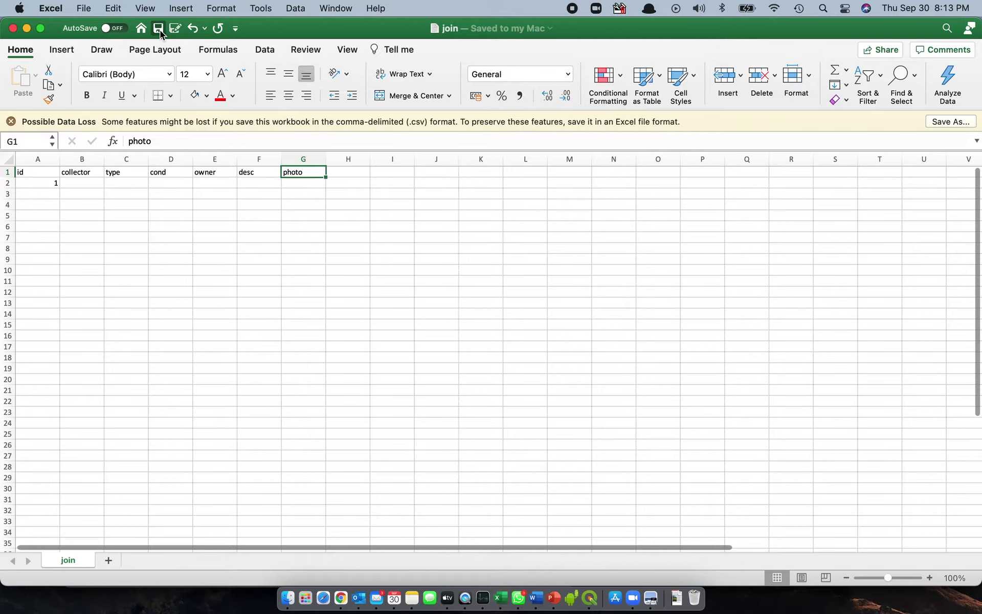
pyautogui.click(11, 121)
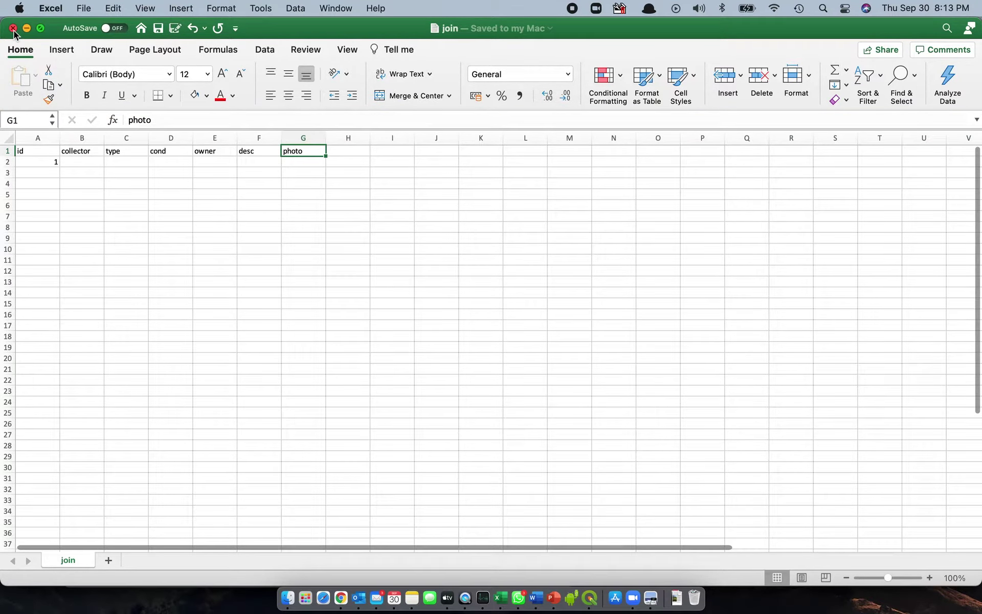
# Step: Close Excel and drag join.csv from the Browser into the Layers panel as a 'join' layer
pyautogui.click(13, 29)
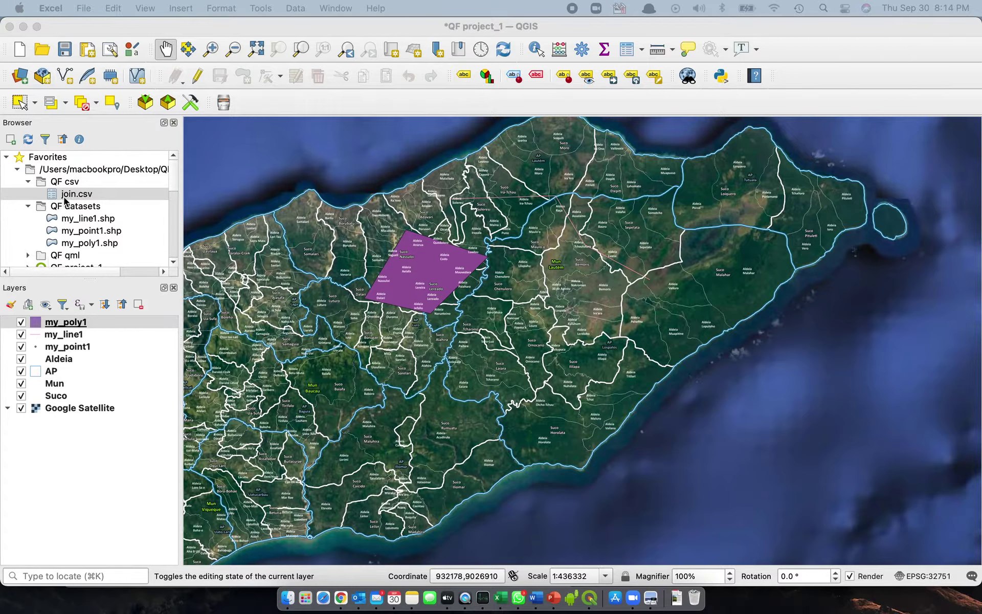
pyautogui.moveTo(72, 196); pyautogui.dragTo(46, 329)
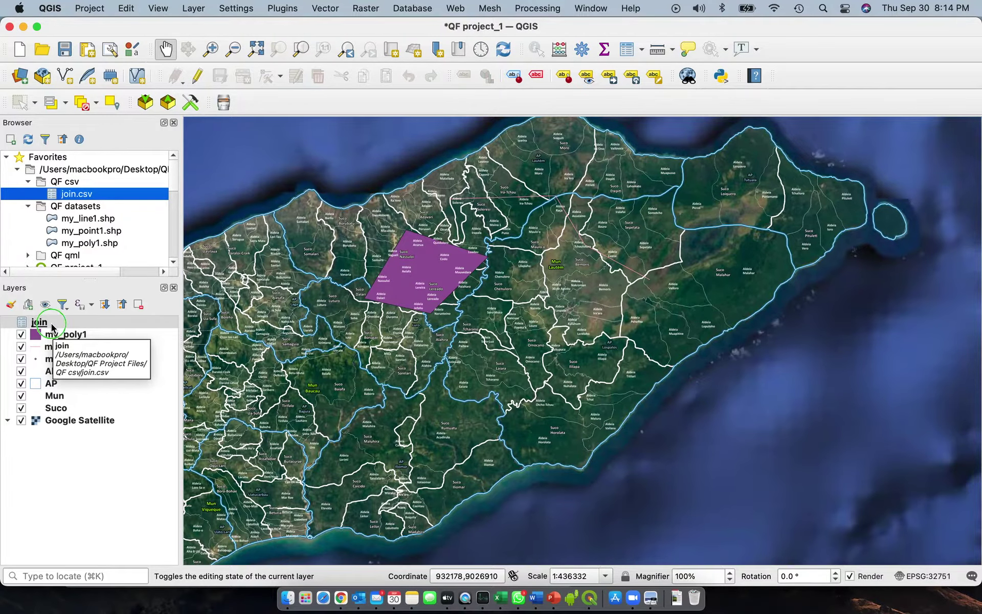
# Step: Open the join and my_poly1 attribute tables and arrange them to view both
pyautogui.rightClick(53, 325)
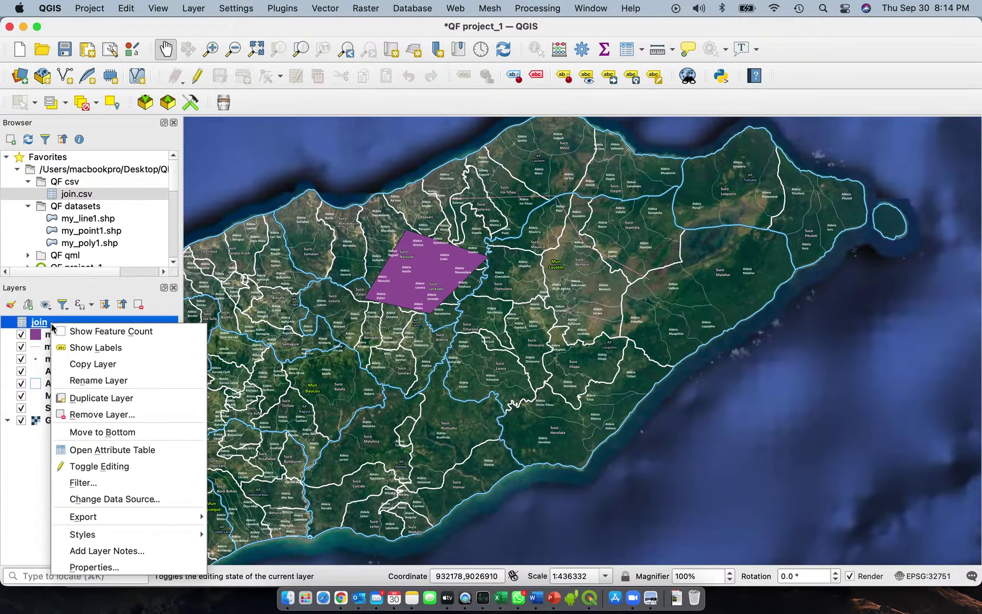
pyautogui.click(128, 450)
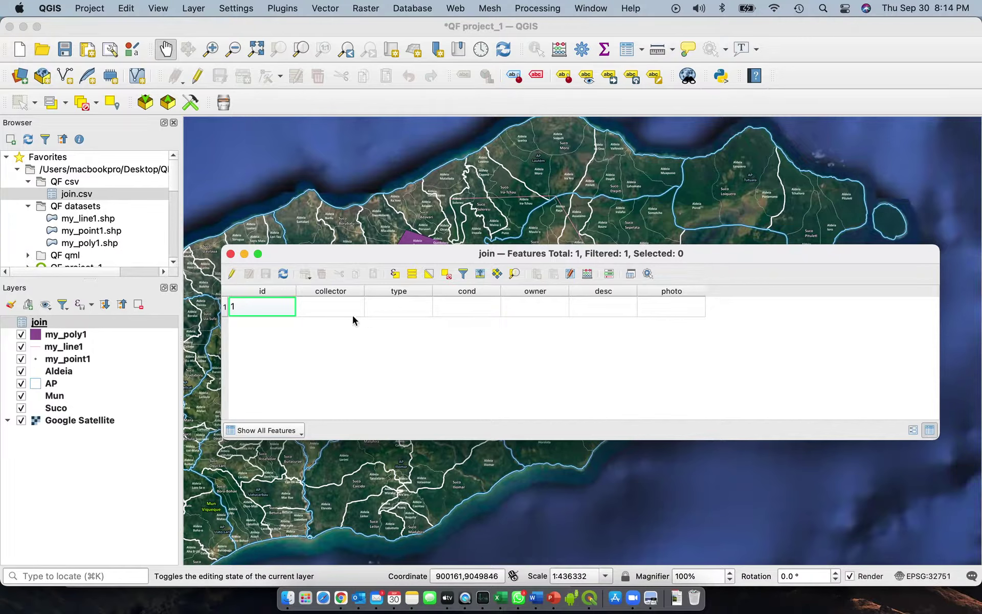
pyautogui.rightClick(73, 339)
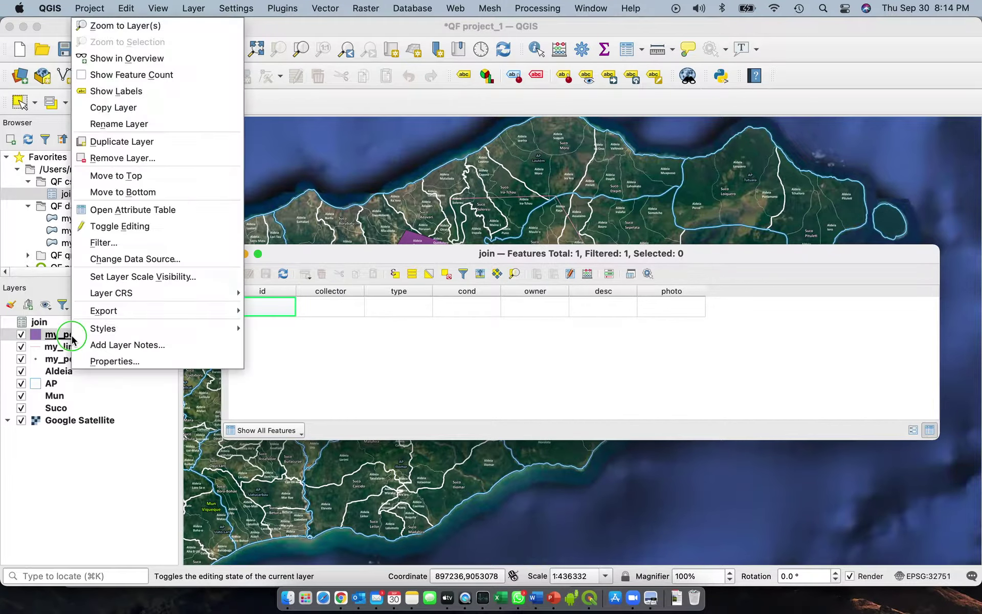
pyautogui.click(128, 210)
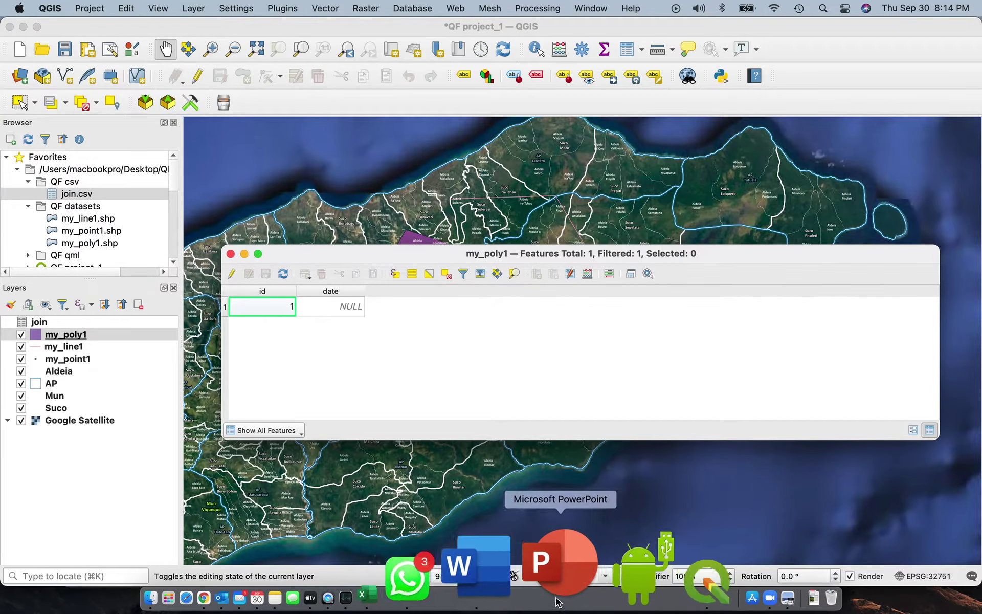
pyautogui.moveTo(591, 568)
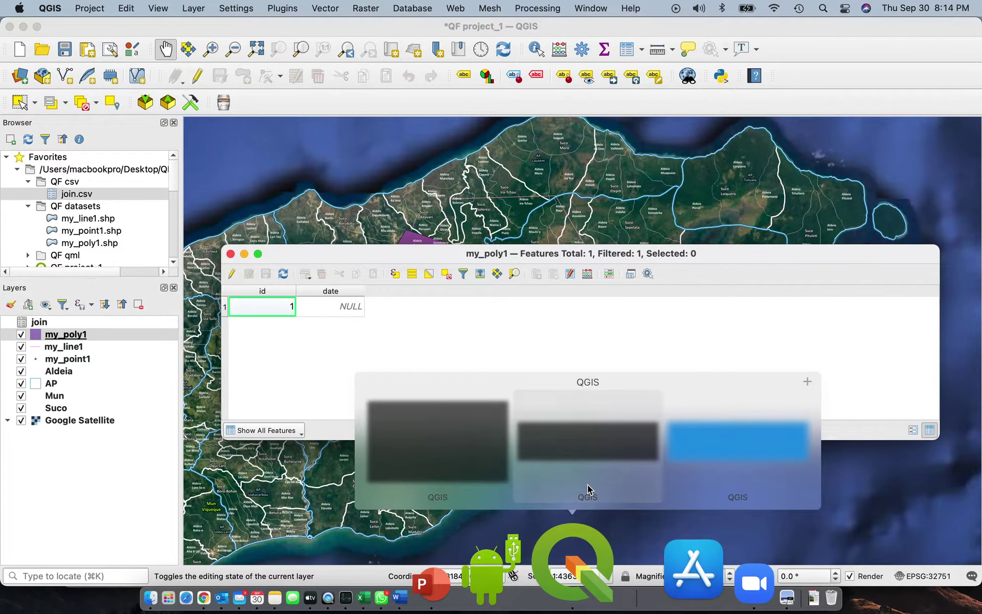
pyautogui.click(586, 450)
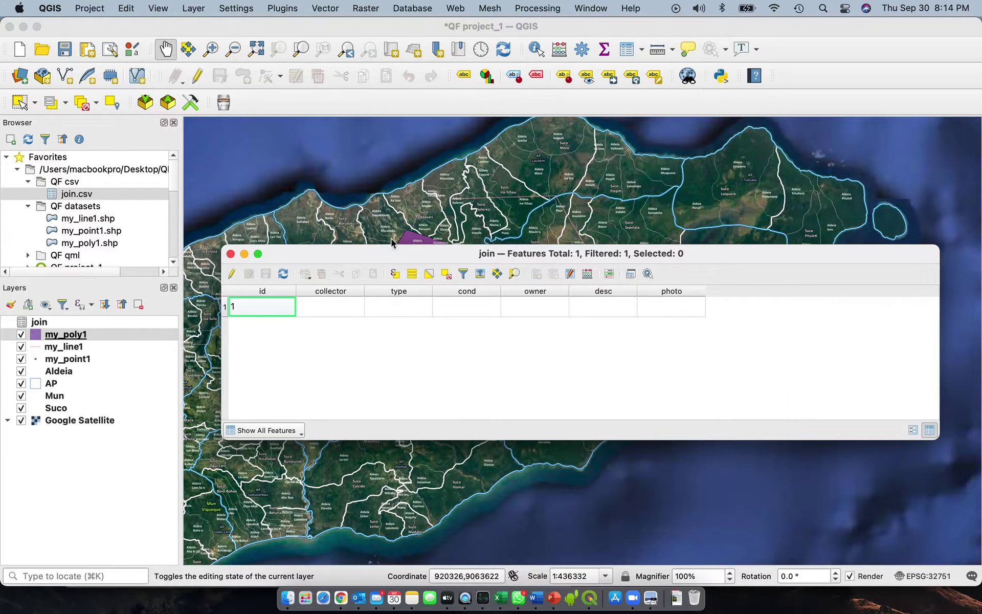
pyautogui.moveTo(351, 255); pyautogui.dragTo(352, 382)
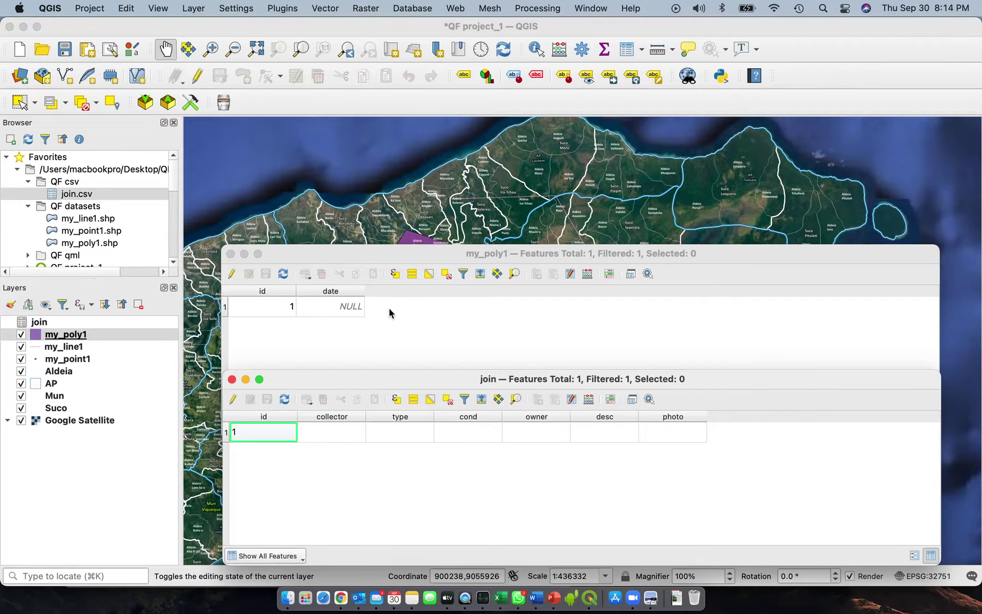
# Step: Close both attribute tables, leaving the my_poly1 context menu unused
pyautogui.click(230, 254)
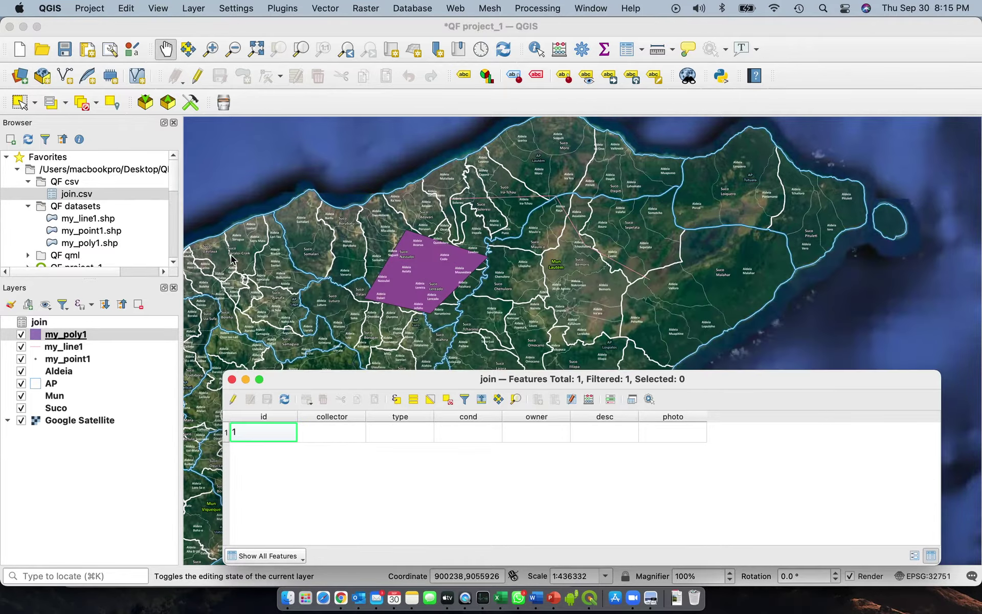
pyautogui.click(232, 379)
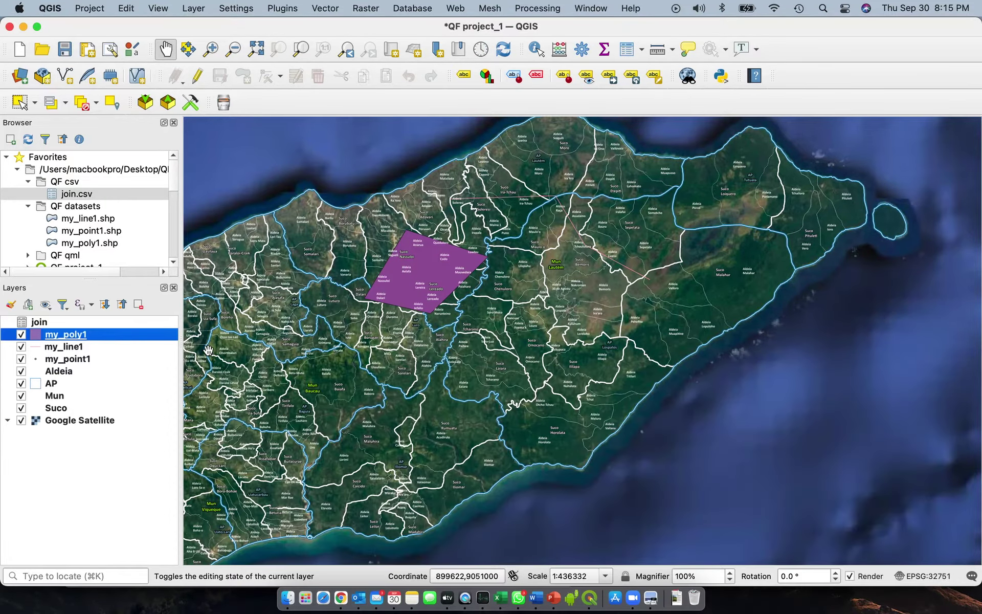
pyautogui.rightClick(90, 336)
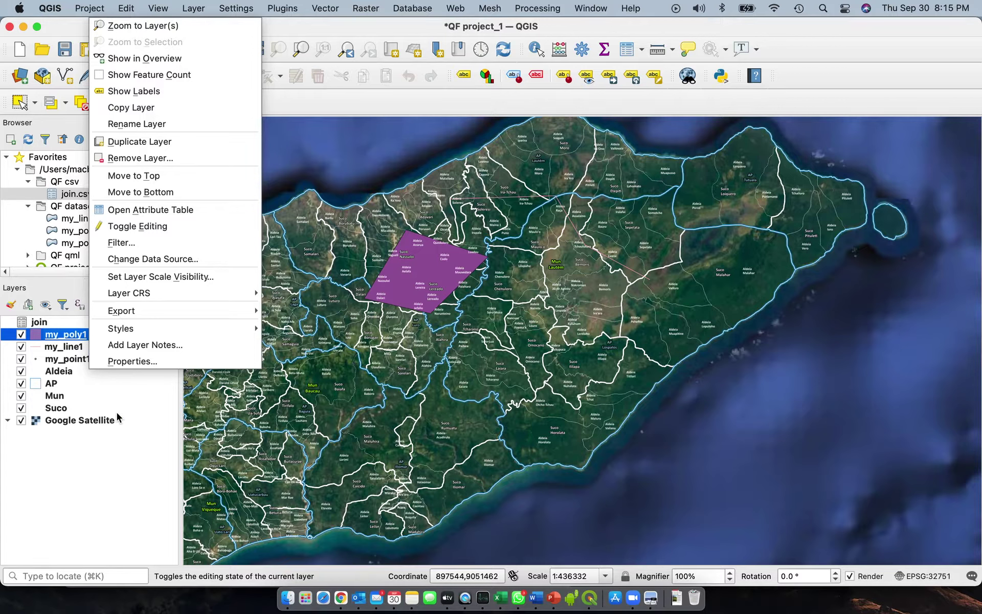
pyautogui.click(90, 451)
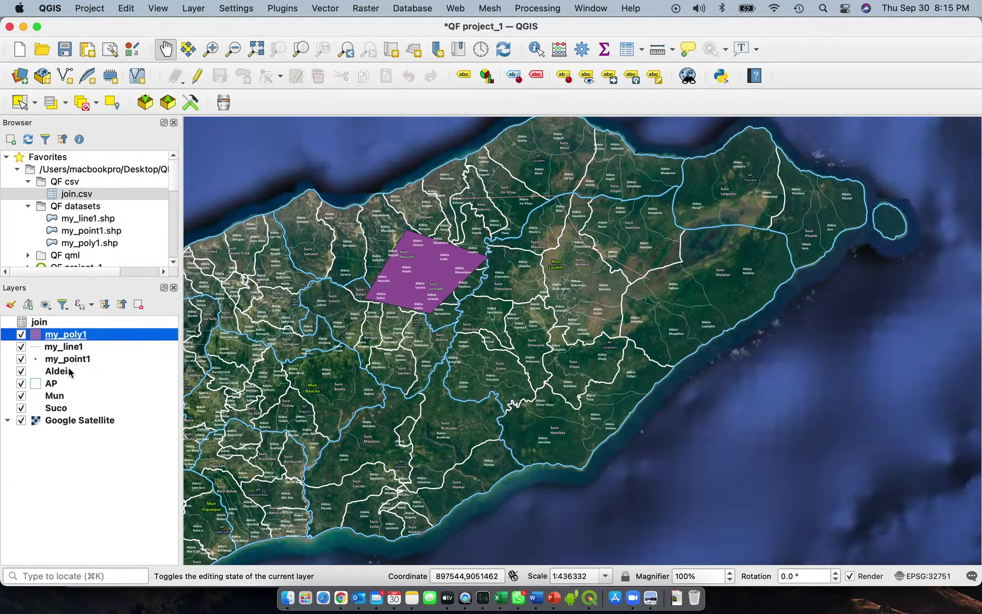
# Step: Open my_poly1's Layer Properties, reposition the dialog, and show the Joins page
pyautogui.doubleClick(79, 337)
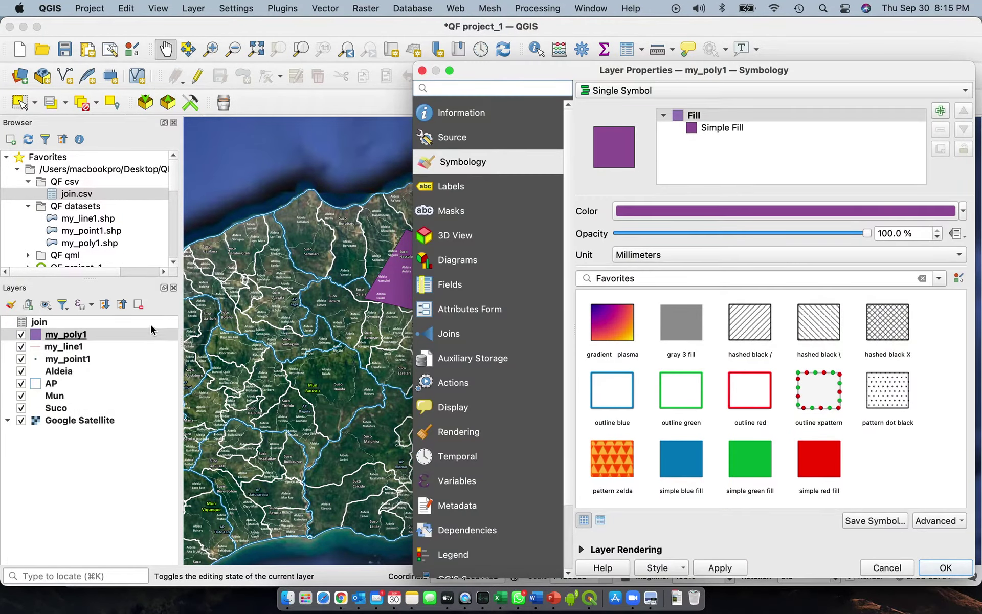
pyautogui.moveTo(536, 72); pyautogui.dragTo(365, 32)
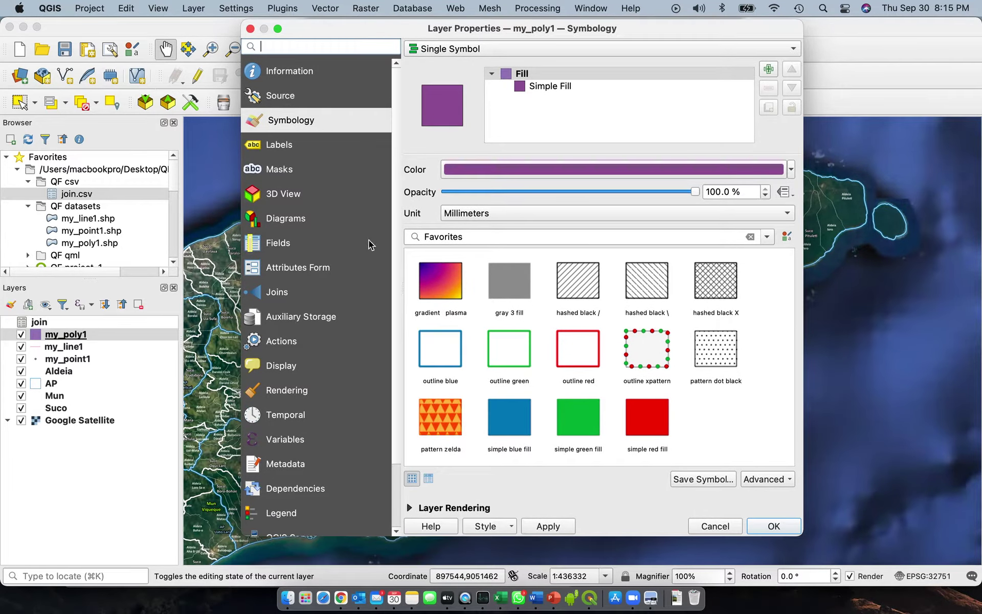
pyautogui.click(288, 298)
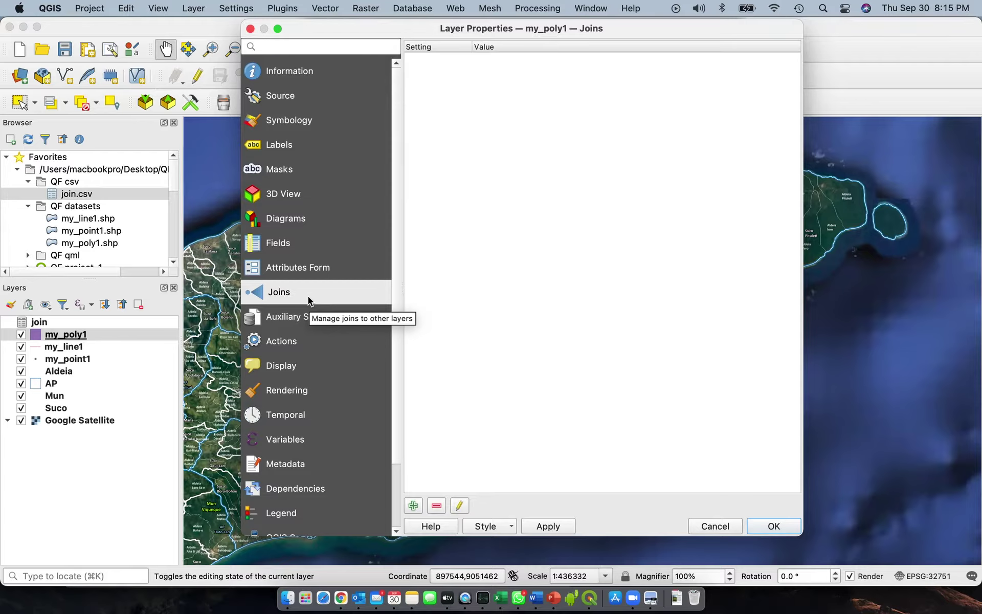
# Step: Add a new join to my_poly1 using the join layer
pyautogui.click(413, 505)
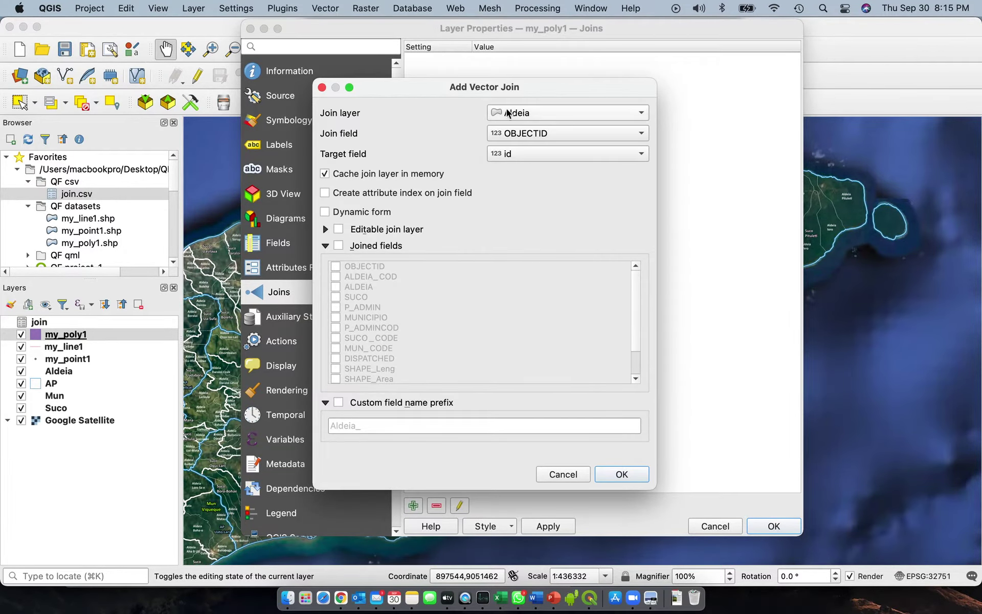
pyautogui.click(639, 115)
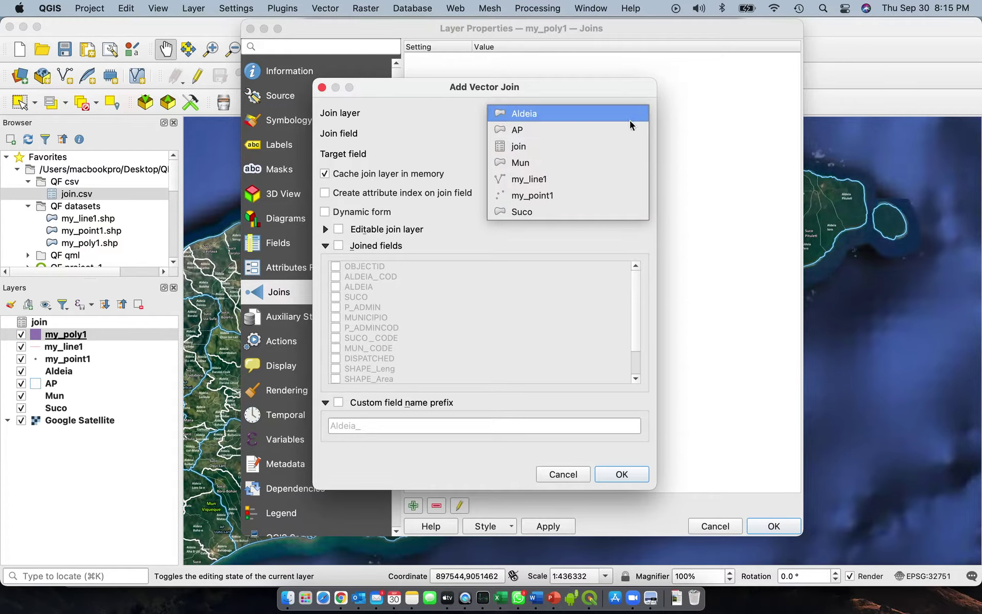
pyautogui.click(583, 150)
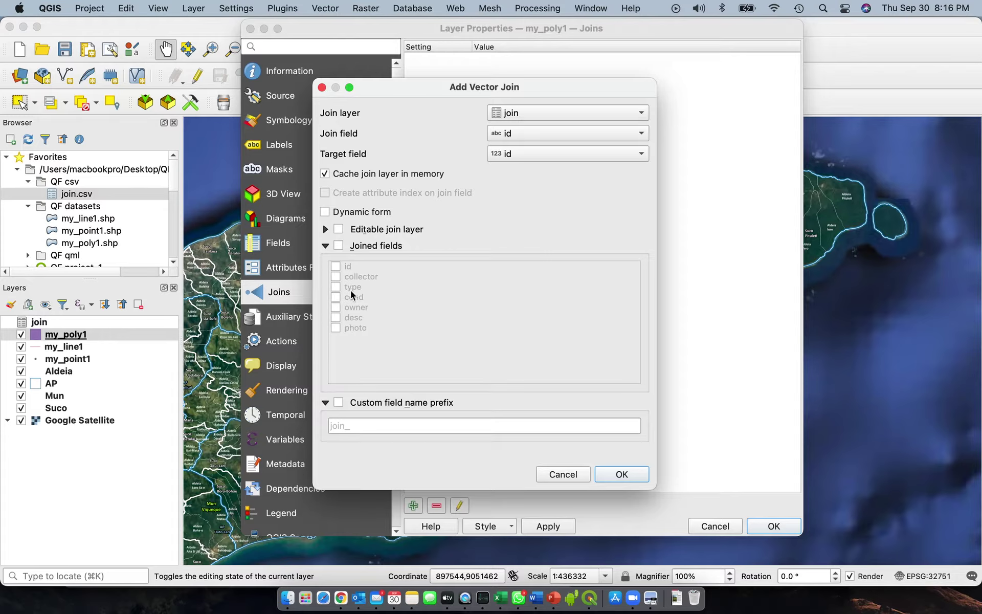
# Step: Limit the joined fields to collector, type, cond, owner, desc and photo
pyautogui.click(338, 245)
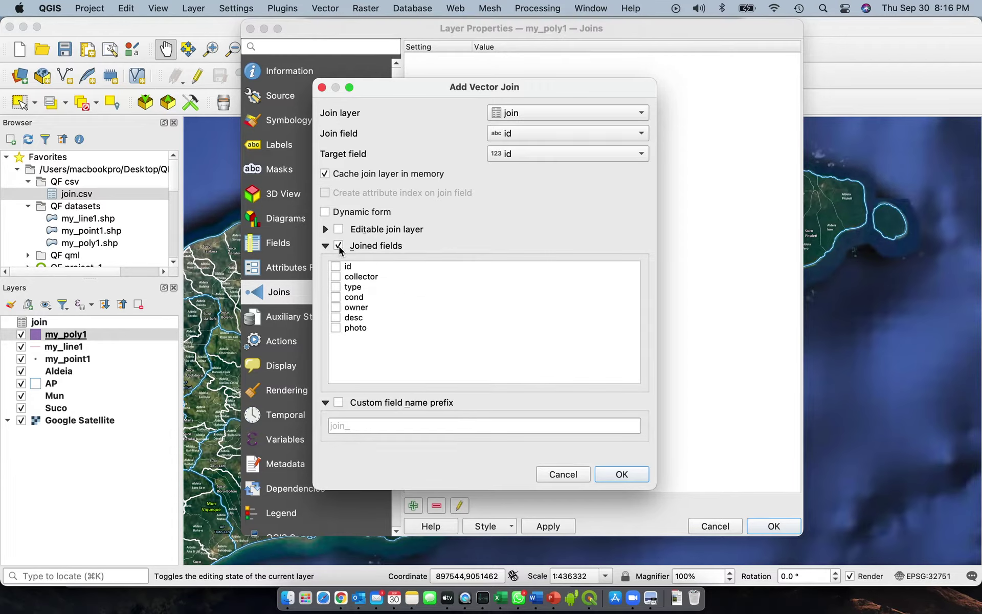
pyautogui.click(336, 277)
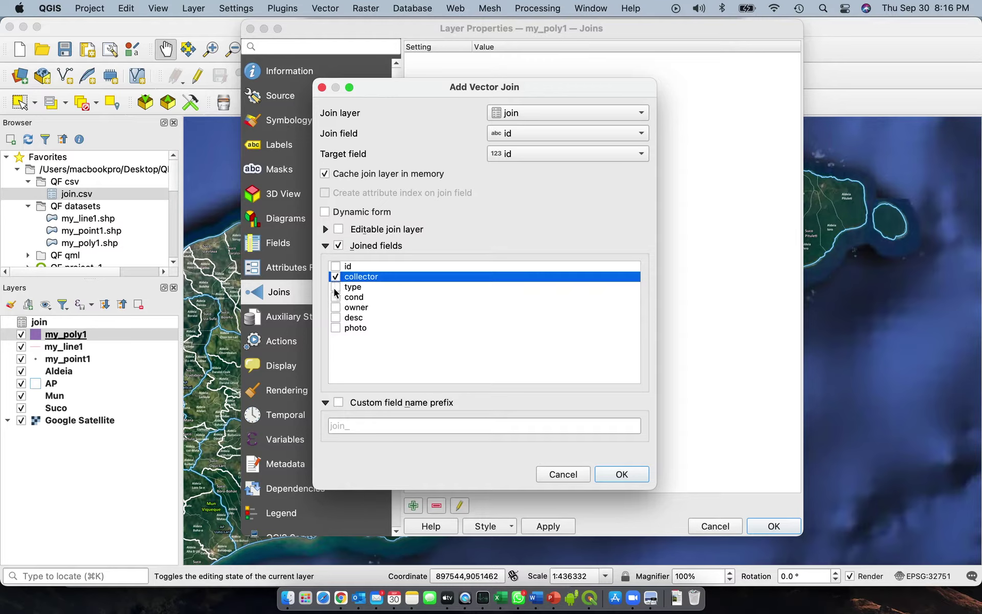
pyautogui.click(335, 287)
pyautogui.click(336, 297)
pyautogui.click(336, 308)
pyautogui.click(335, 318)
pyautogui.click(335, 328)
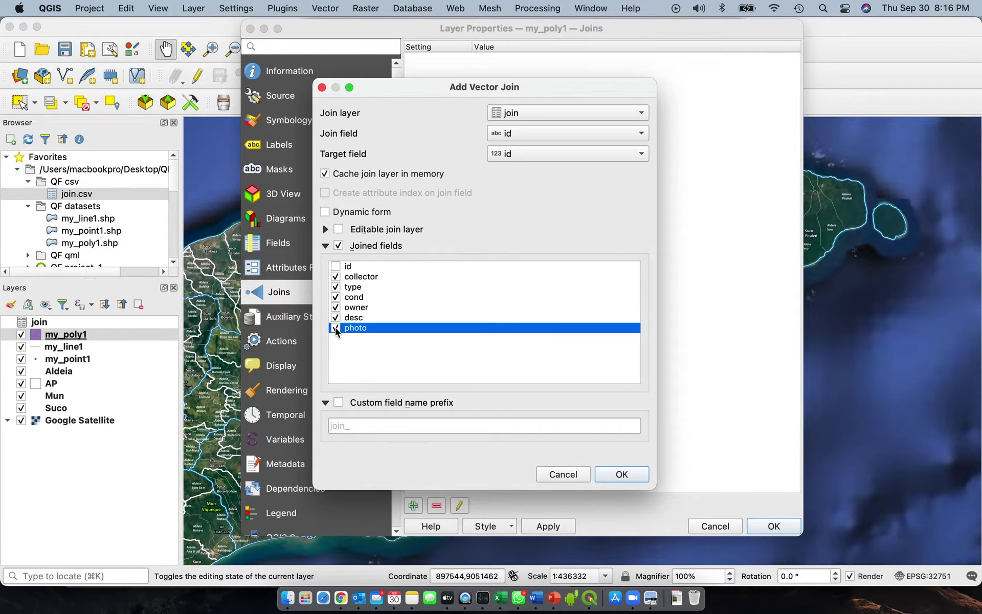
# Step: Clear the default join_ prefix, then confirm and apply the join
pyautogui.click(338, 402)
pyautogui.moveTo(356, 425); pyautogui.dragTo(279, 419)
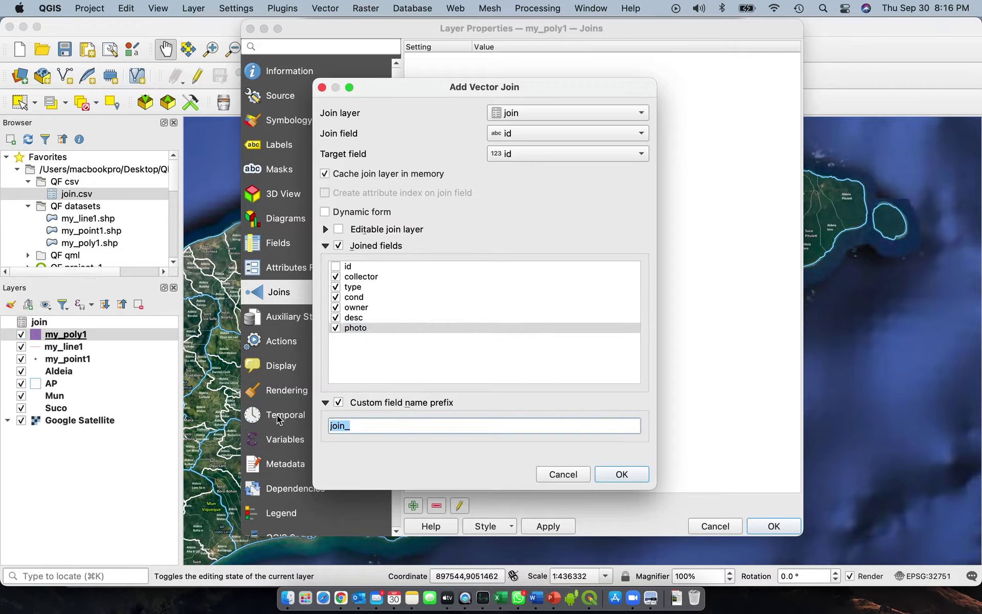
pyautogui.press('BackSpace')
pyautogui.click(622, 474)
pyautogui.click(548, 525)
pyautogui.click(767, 527)
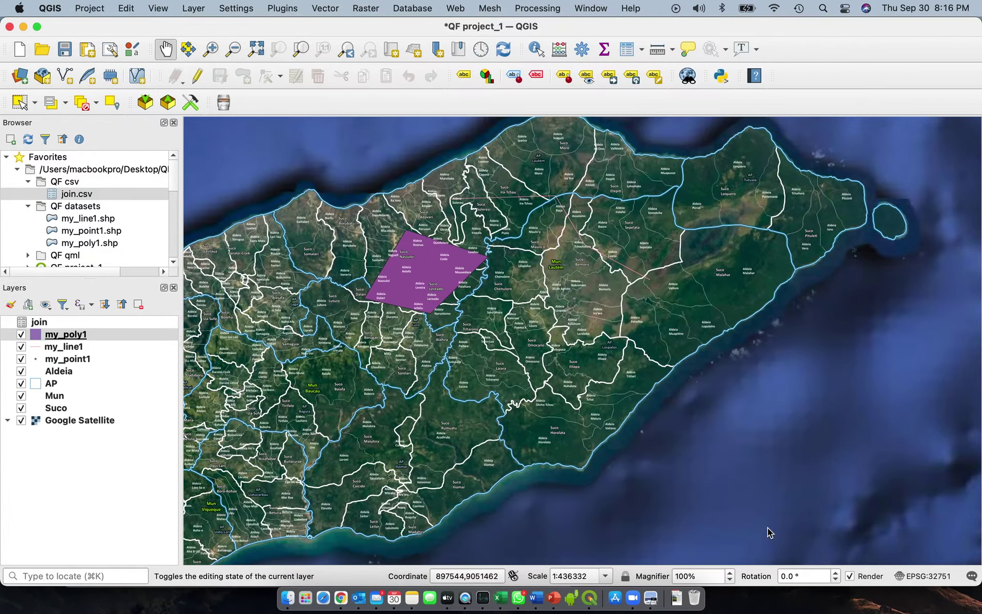
pyautogui.rightClick(93, 334)
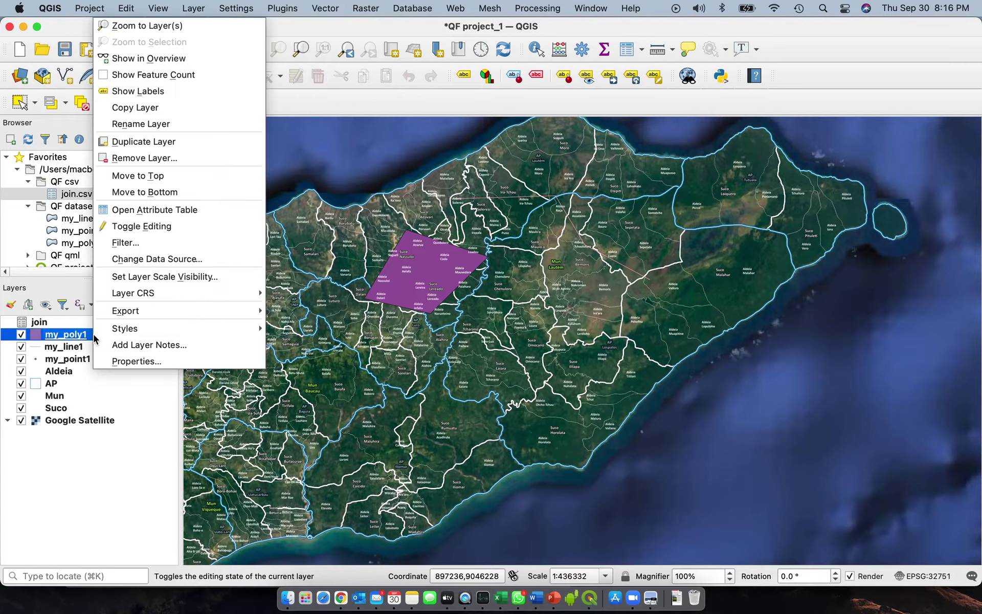
pyautogui.click(147, 209)
pyautogui.moveTo(341, 379); pyautogui.dragTo(345, 261)
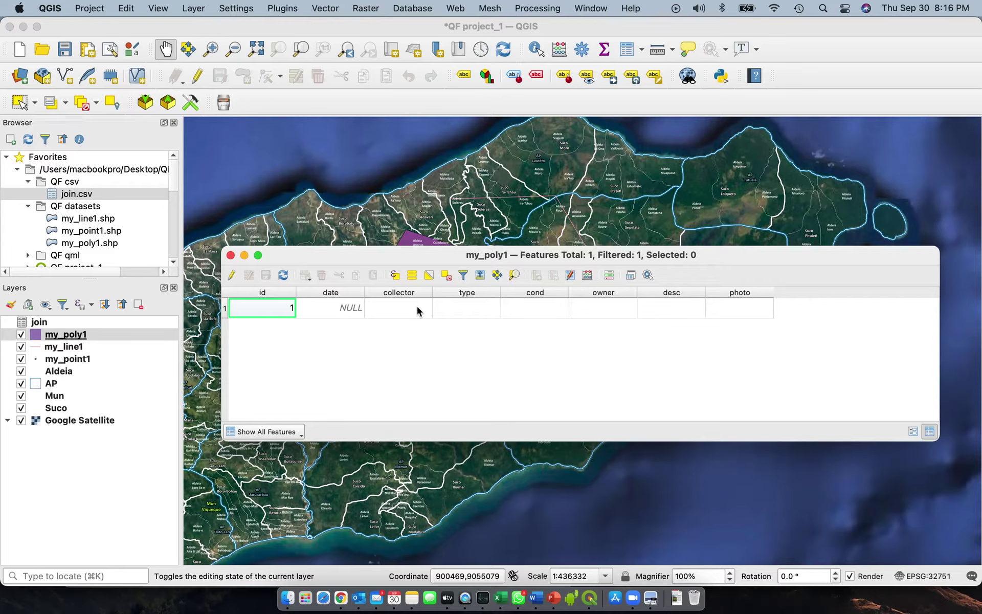
pyautogui.click(231, 255)
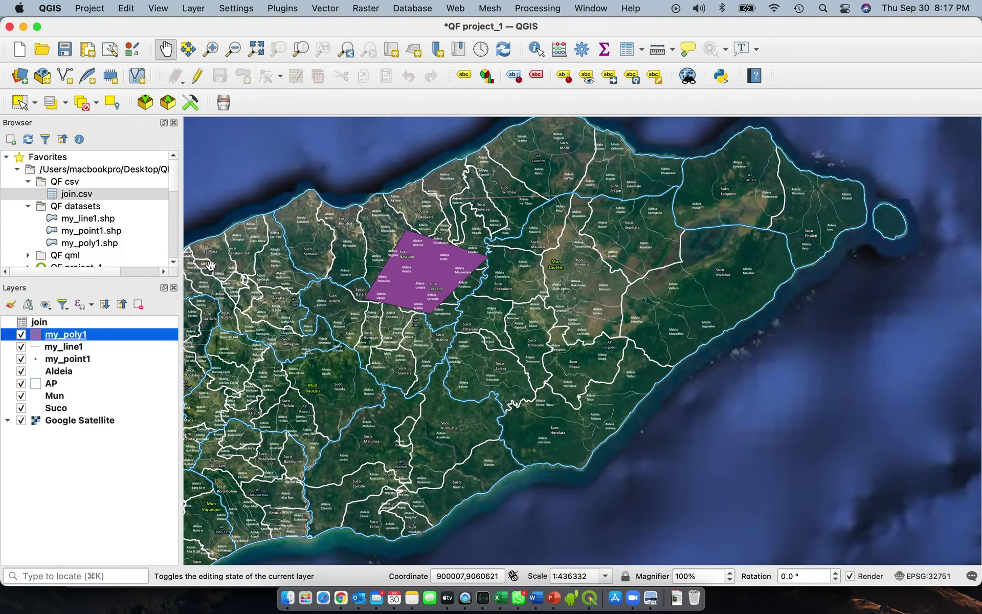
# Step: Start saving my_poly1's features as a new file located in the QF datasets folder
pyautogui.rightClick(86, 335)
pyautogui.moveTo(87, 336)
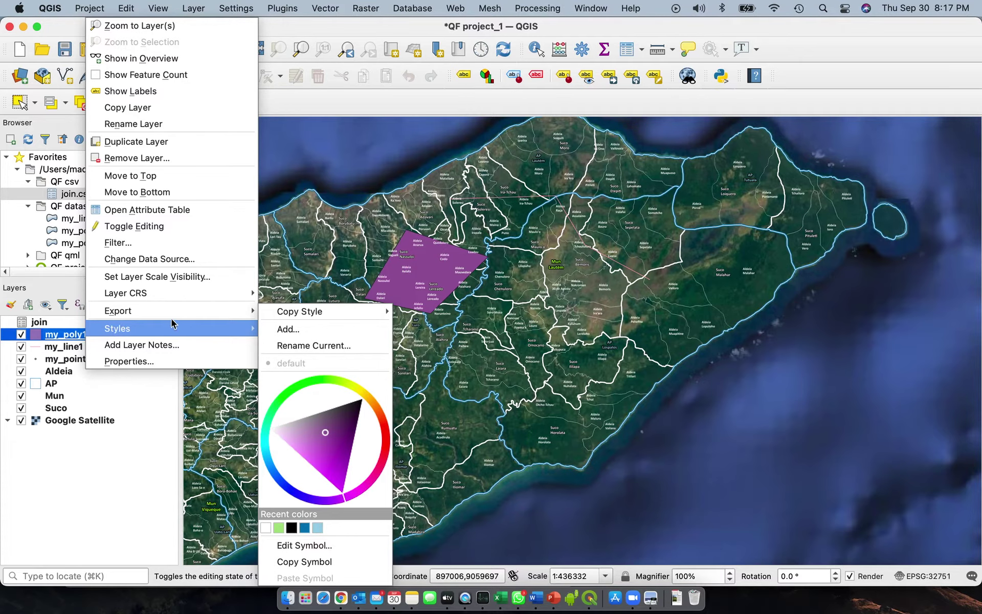
pyautogui.moveTo(179, 313)
pyautogui.click(294, 313)
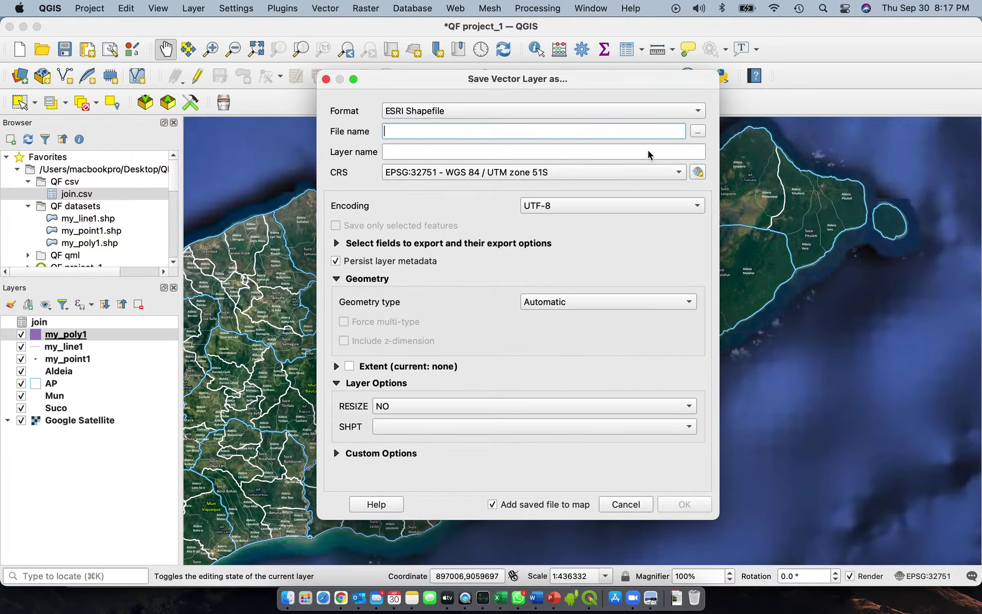
pyautogui.click(697, 132)
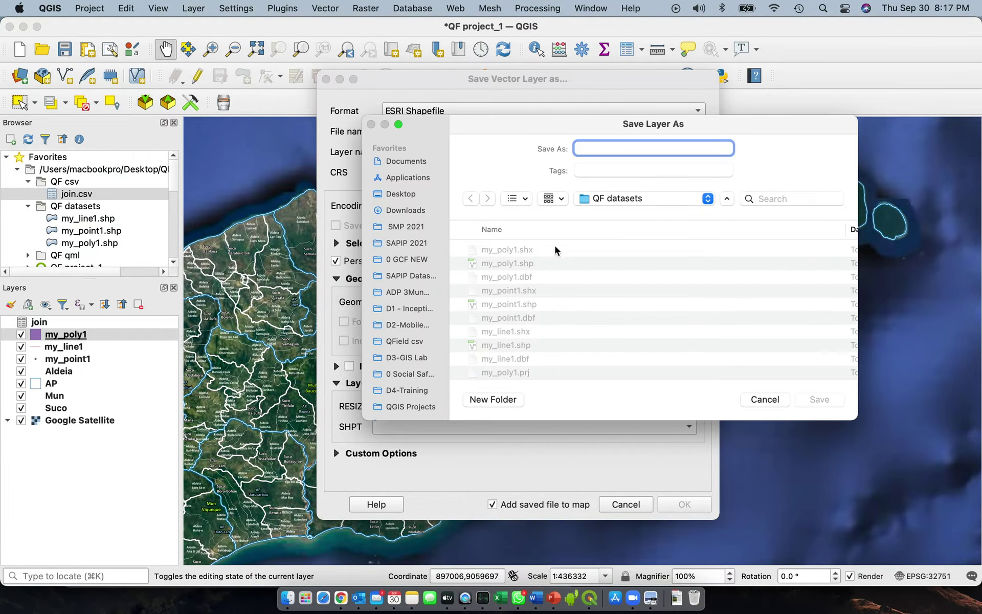
pyautogui.click(399, 194)
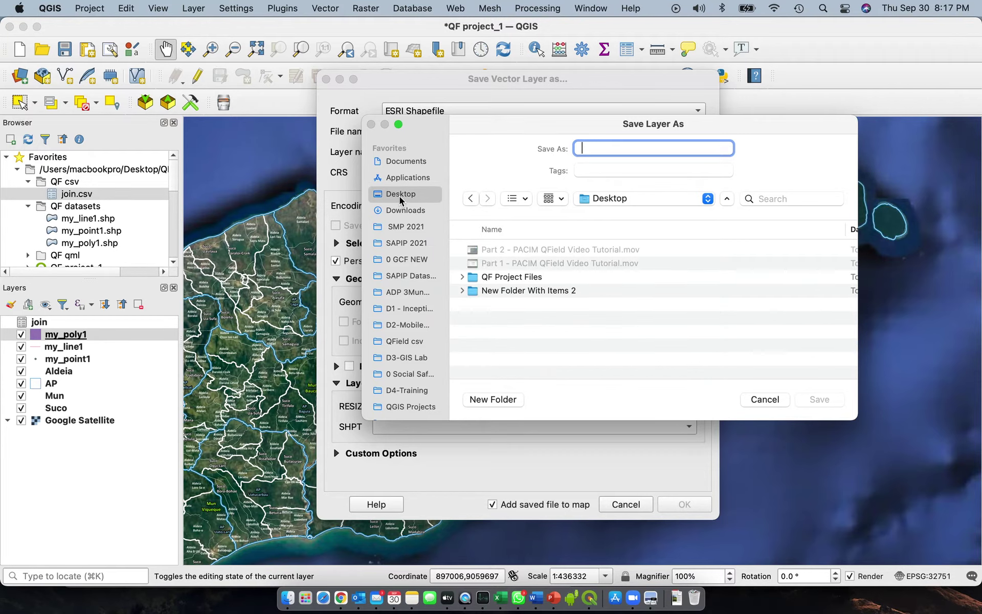
pyautogui.click(497, 281)
pyautogui.click(497, 280)
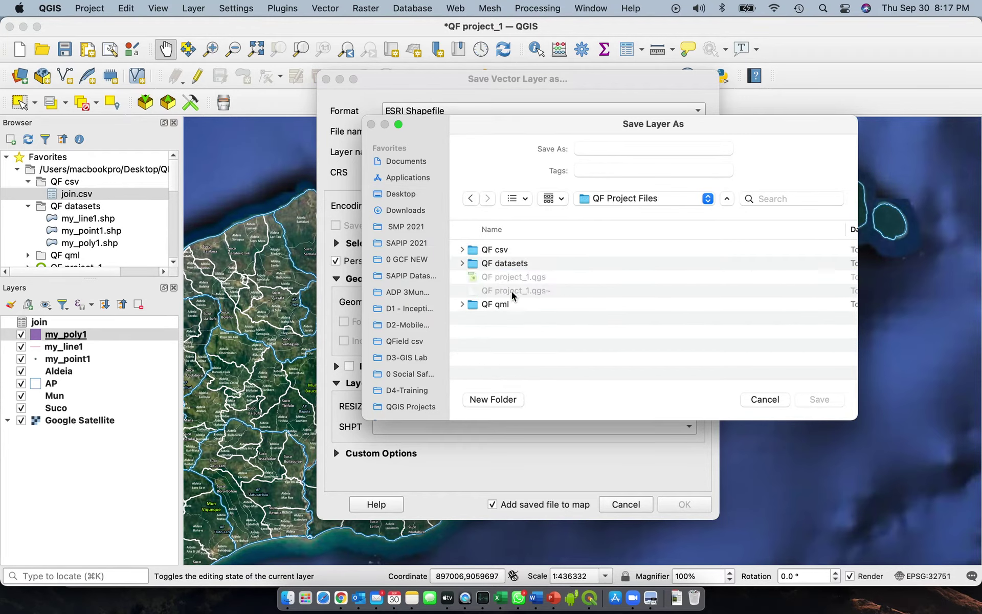
pyautogui.doubleClick(514, 265)
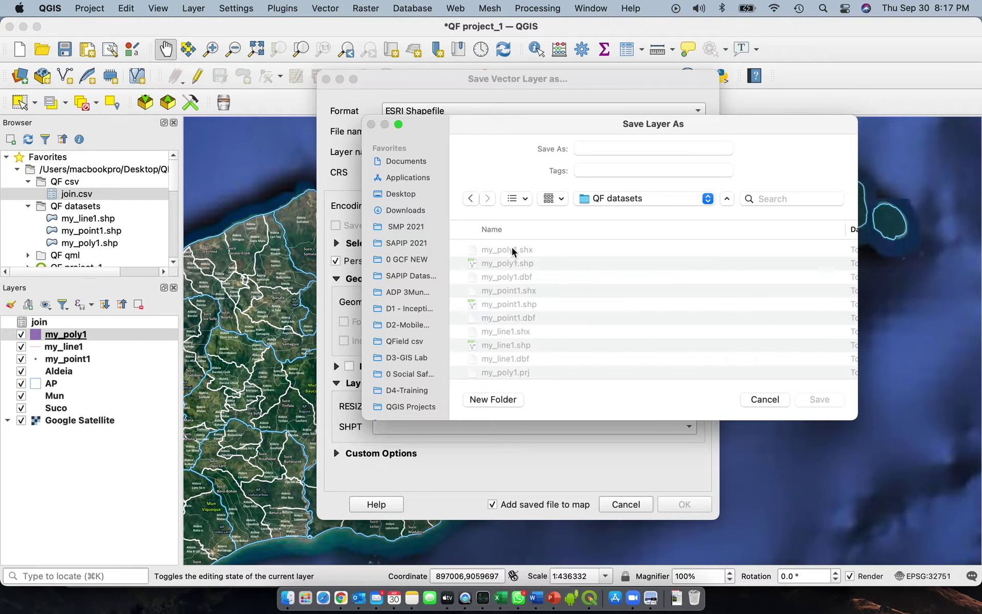
# Step: Name the file my_poly.shp and export it as a new shapefile layer
pyautogui.click(512, 248)
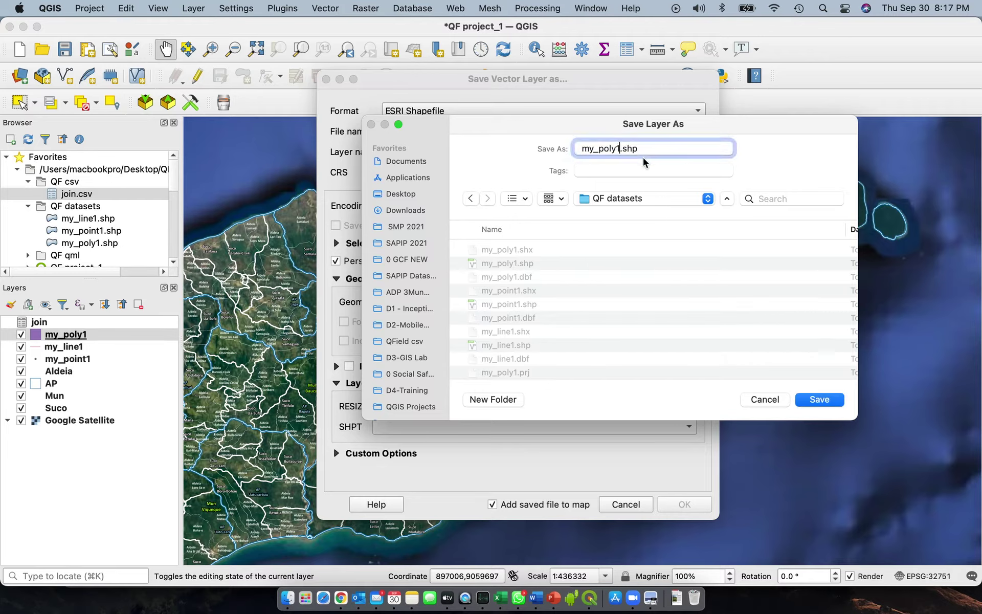
pyautogui.press('BackSpace')
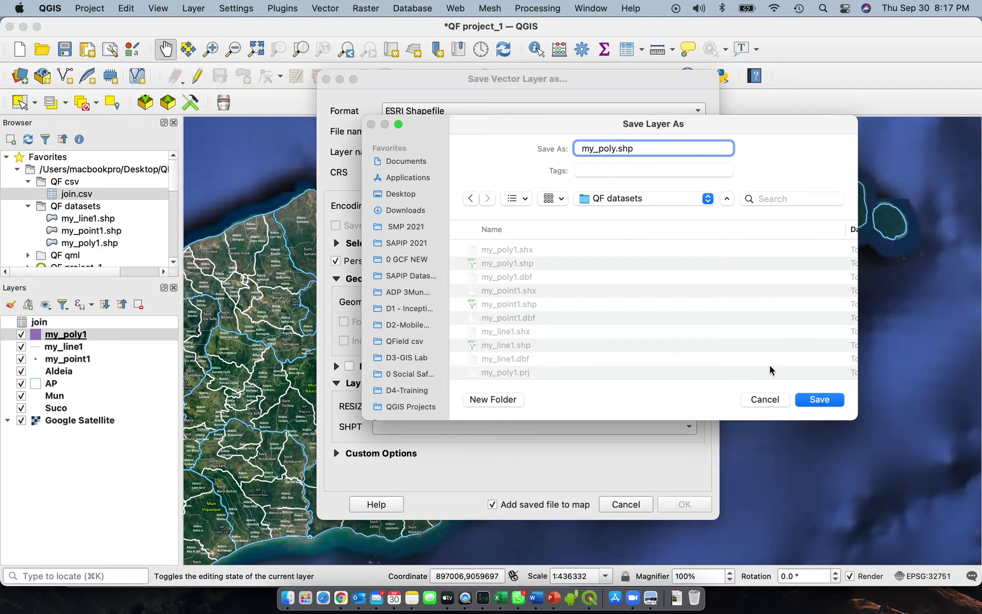
pyautogui.click(824, 402)
pyautogui.click(688, 508)
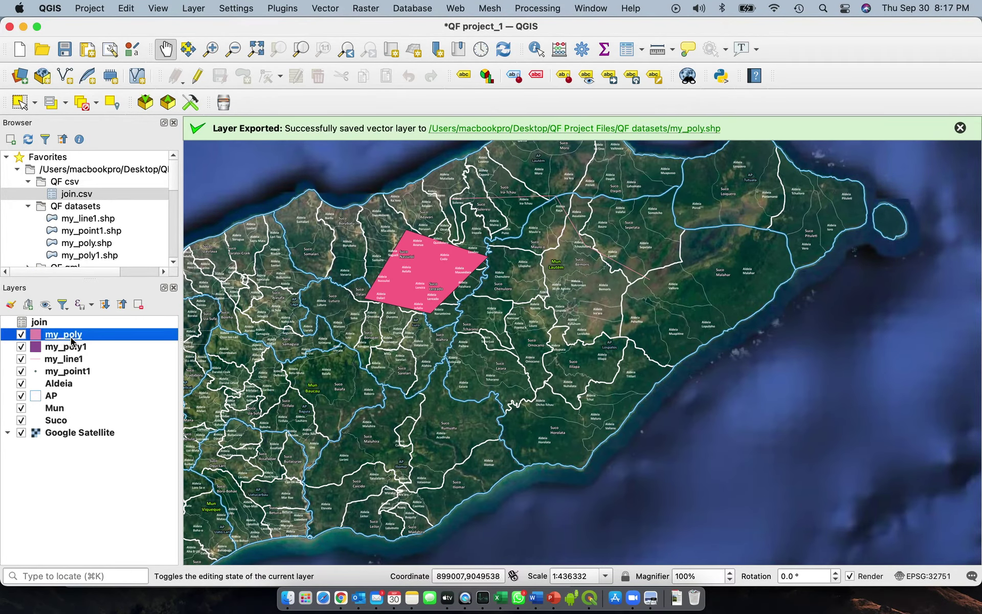
# Step: Close my_poly's empty layer notes and open its attribute table, showing id 1 with NULL fields
pyautogui.rightClick(73, 339)
pyautogui.click(190, 403)
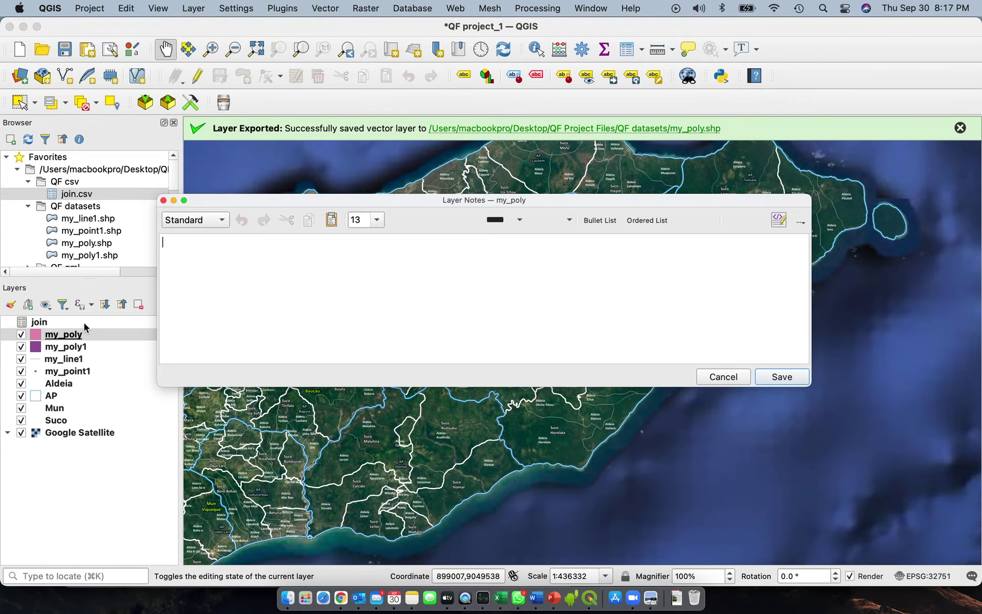
pyautogui.click(163, 201)
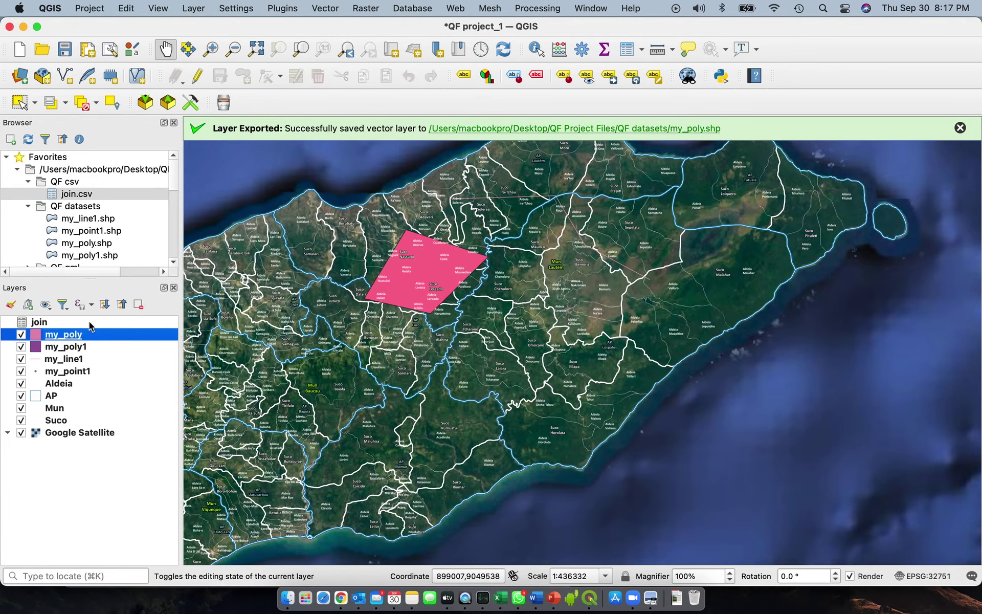
pyautogui.rightClick(90, 340)
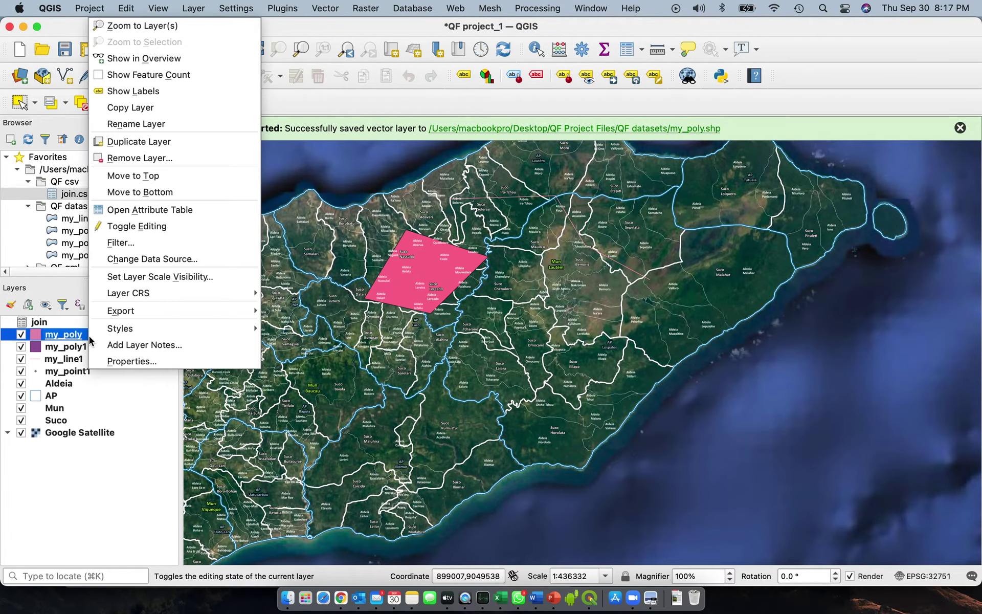
pyautogui.click(146, 213)
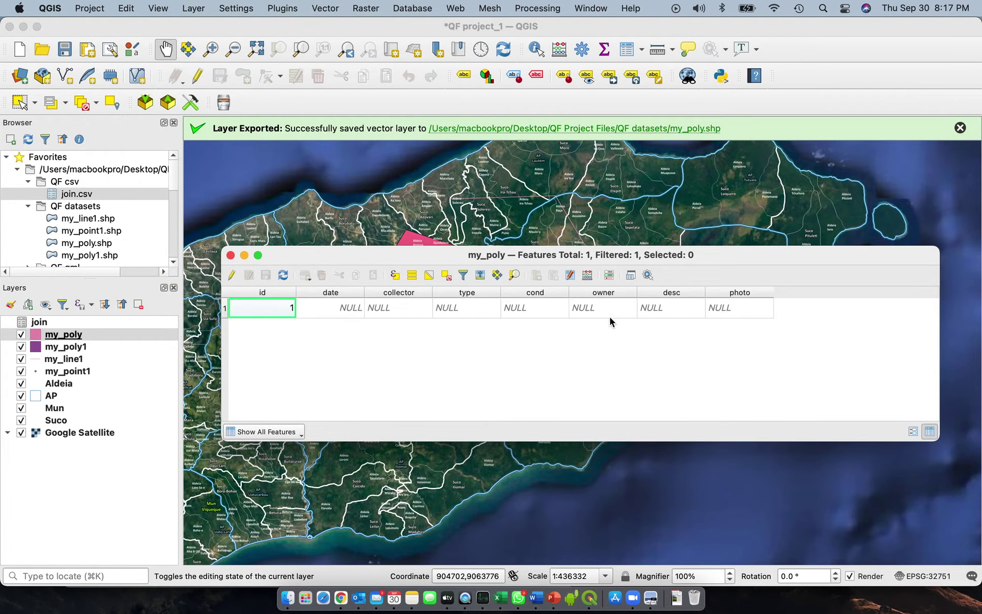